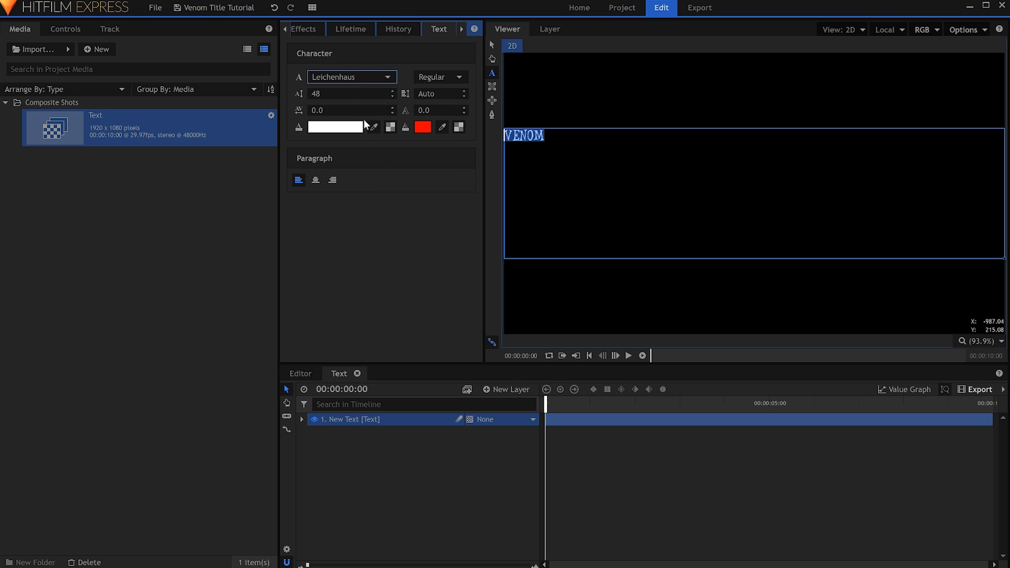
- Centre-align the VENOM text and set its font size to 300
{"action": "left_click_drag", "start_coordinate": [337, 93], "coordinate": [448, 93]}
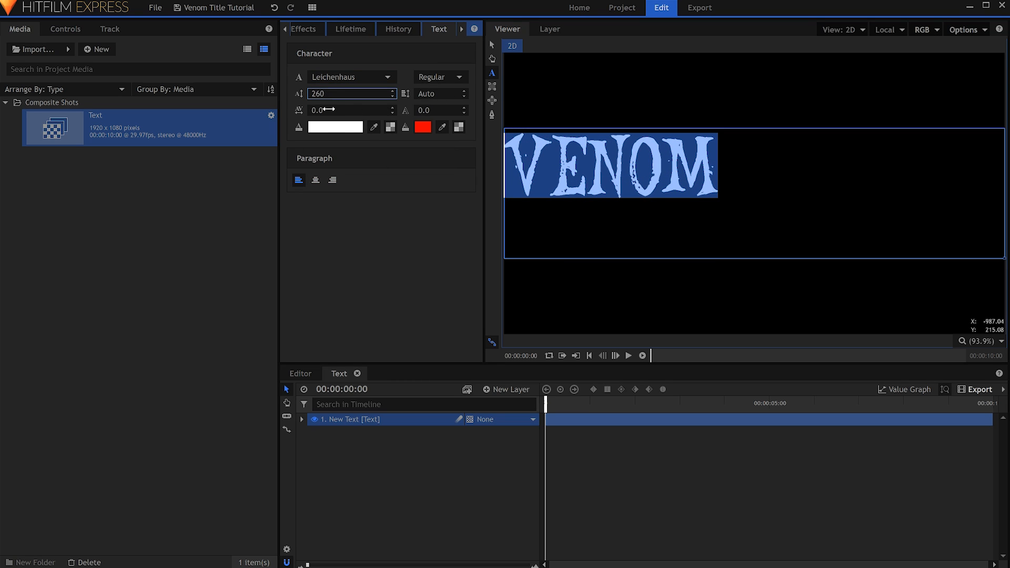
{"action": "left_click", "coordinate": [317, 180]}
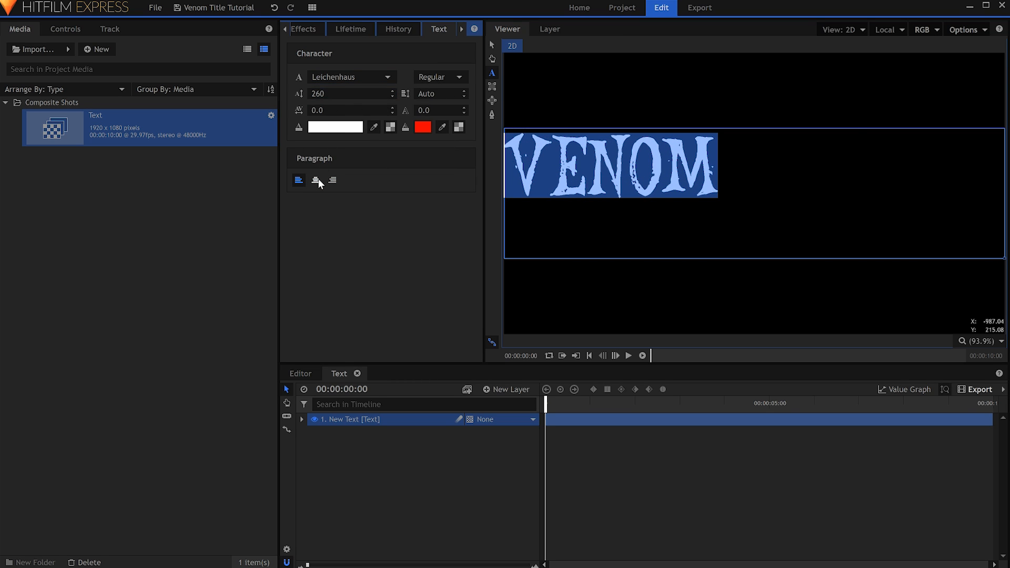
{"action": "left_click", "coordinate": [337, 94]}
{"action": "type", "text": "300"}
{"action": "key", "text": "Return"}
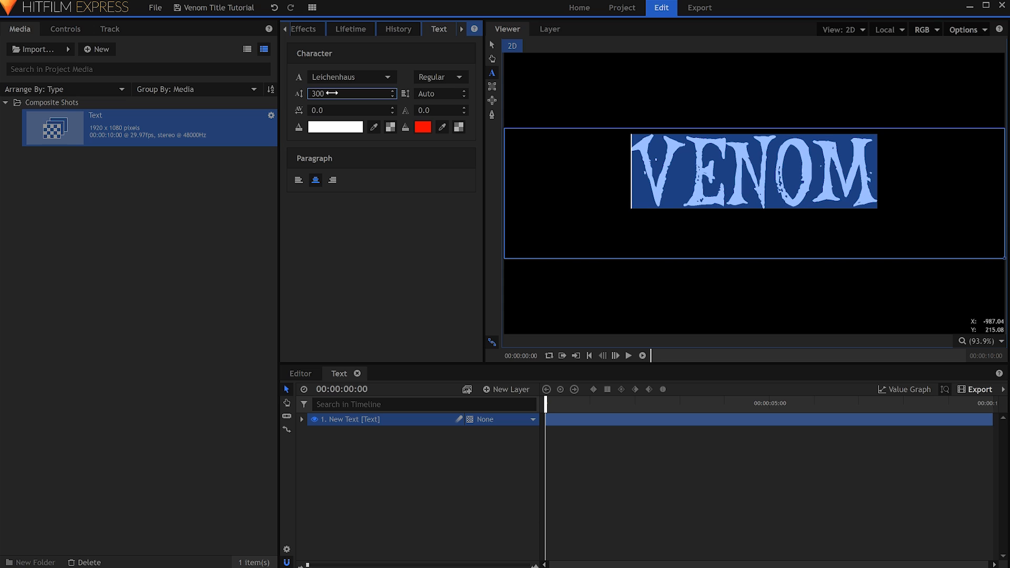
- Reduce the font size of the middle letters ENO to 250
{"action": "left_click_drag", "start_coordinate": [797, 197], "coordinate": [702, 193]}
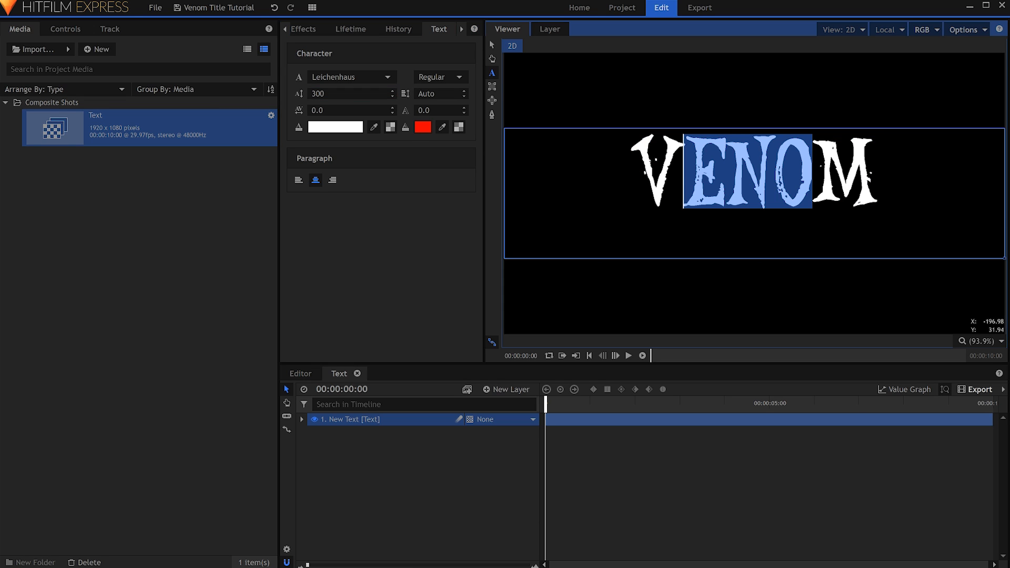
{"action": "left_click", "coordinate": [338, 94]}
{"action": "type", "text": "250"}
{"action": "key", "text": "Return"}
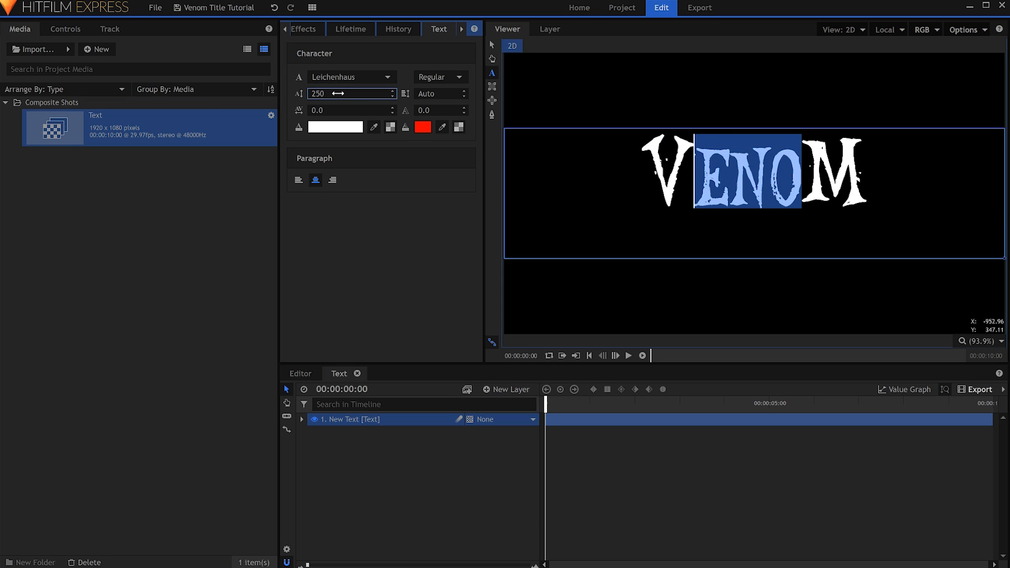
- Tighten the title's letter spacing to -11 for the whole word, with V at -27, O at -23 and N at -20
{"action": "key", "text": "ctrl+z"}
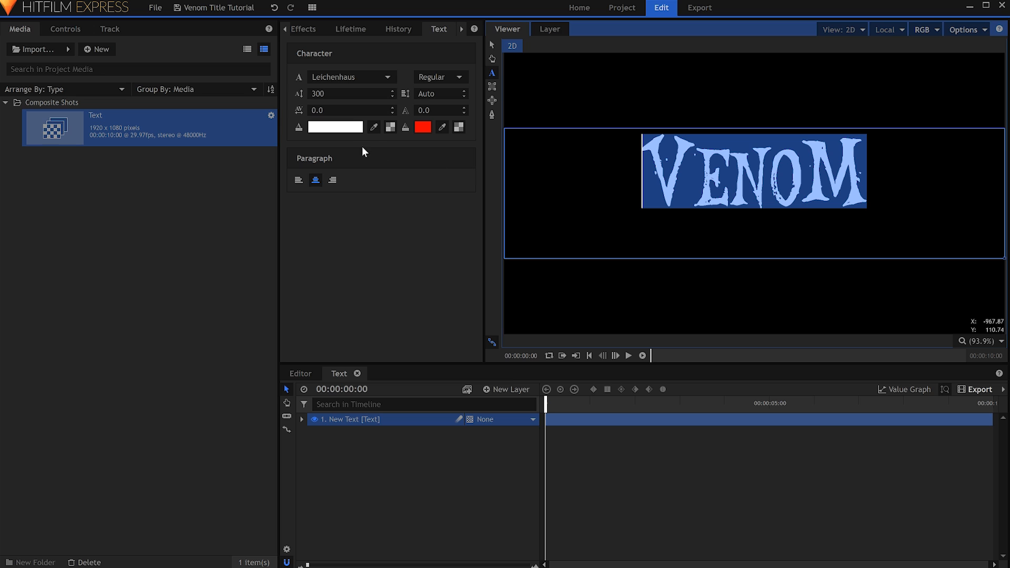
{"action": "left_click_drag", "start_coordinate": [315, 110], "coordinate": [309, 109]}
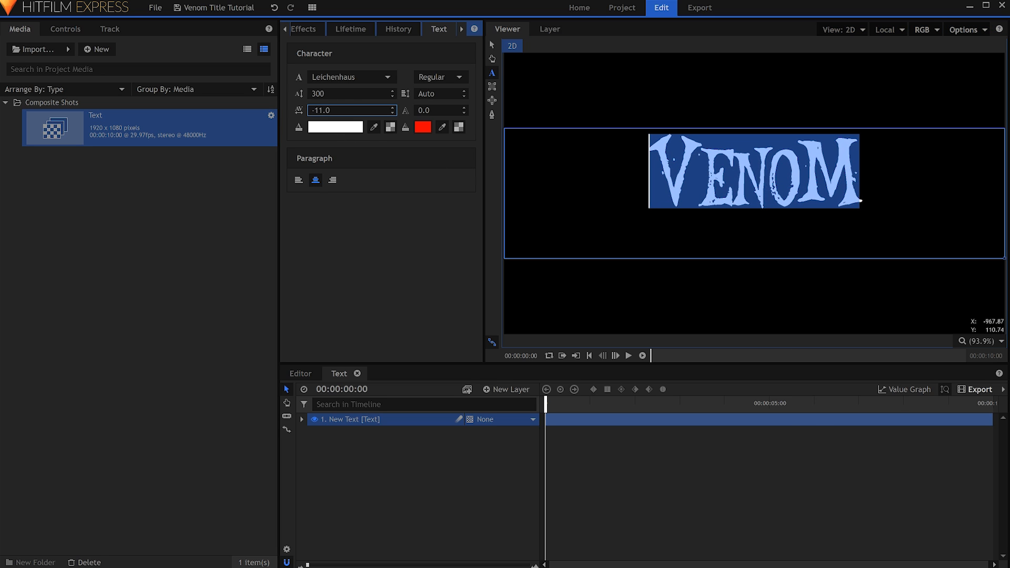
{"action": "left_click_drag", "start_coordinate": [698, 166], "coordinate": [654, 162]}
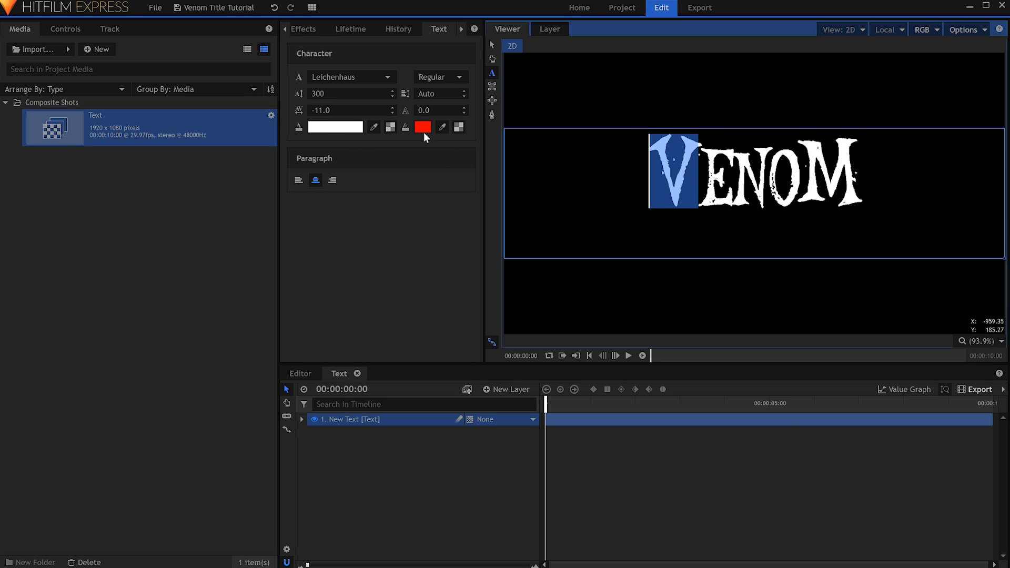
{"action": "left_click_drag", "start_coordinate": [318, 110], "coordinate": [310, 110]}
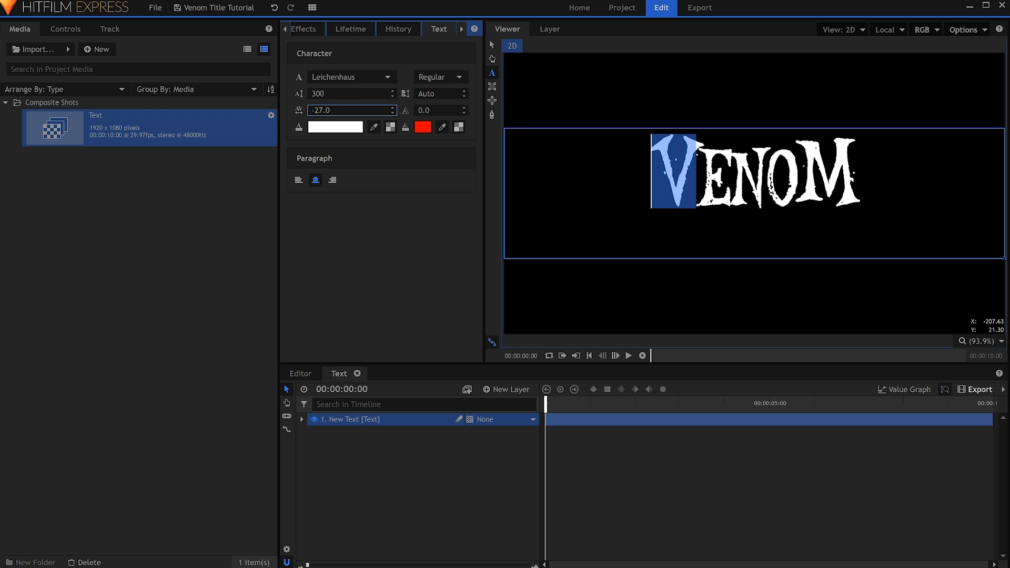
{"action": "left_click_drag", "start_coordinate": [796, 171], "coordinate": [770, 170]}
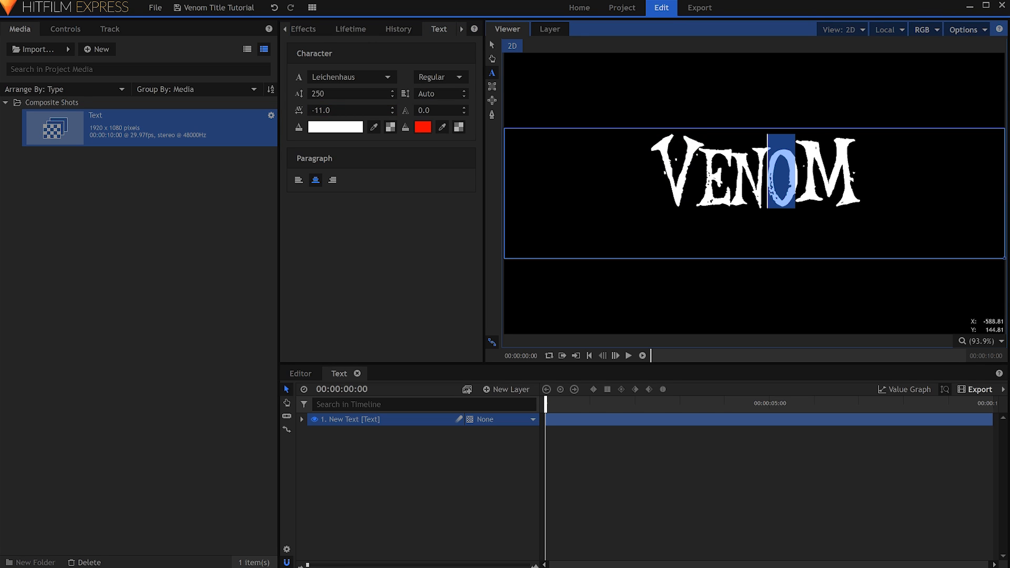
{"action": "left_click_drag", "start_coordinate": [333, 108], "coordinate": [323, 108]}
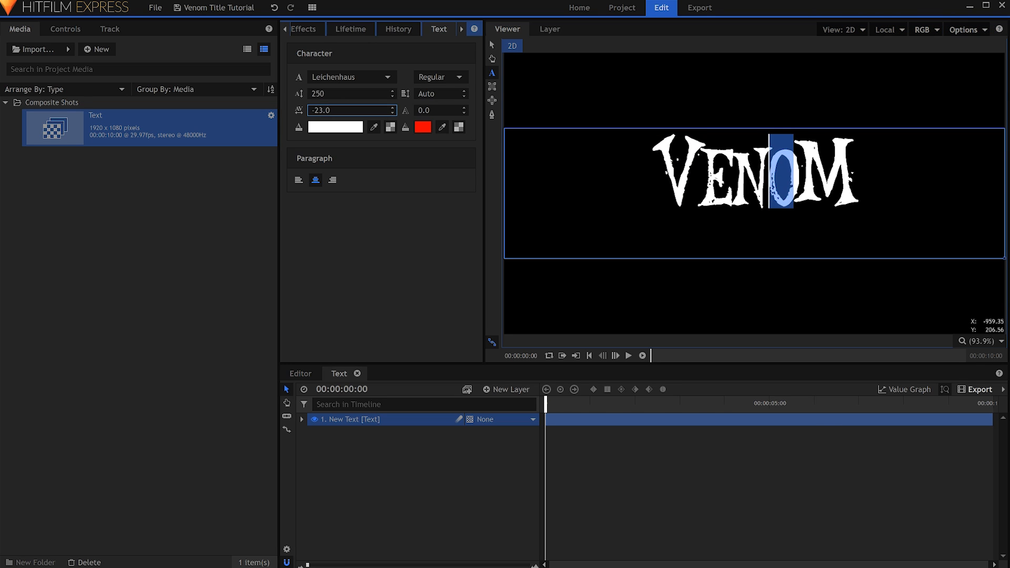
{"action": "left_click_drag", "start_coordinate": [767, 184], "coordinate": [732, 186]}
{"action": "left_click_drag", "start_coordinate": [336, 113], "coordinate": [331, 113]}
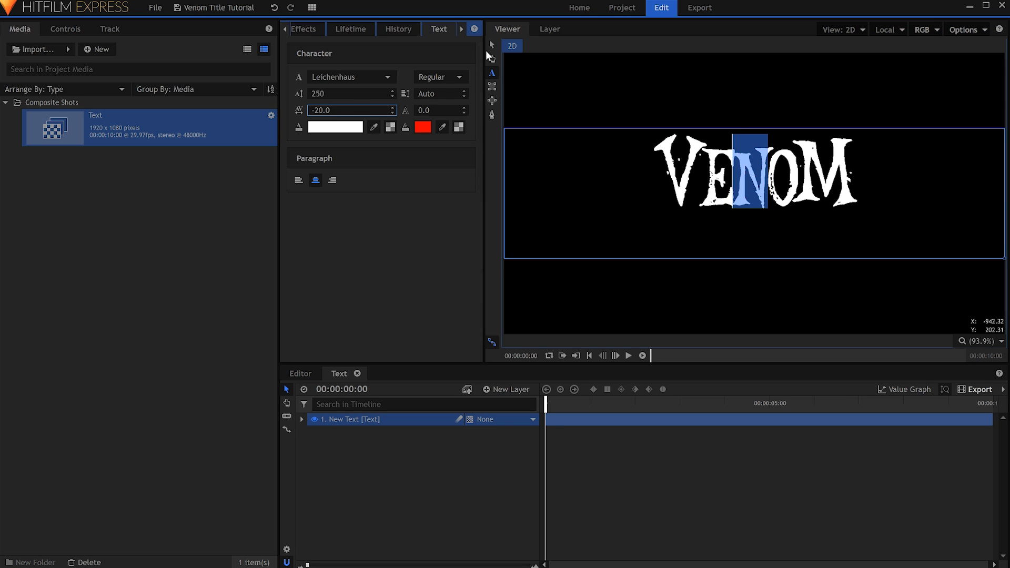
- Move the VENOM text layer straight down so the word sits in the vertical centre of the frame
{"action": "left_click", "coordinate": [492, 45]}
{"action": "left_click_drag", "start_coordinate": [755, 192], "coordinate": [754, 212]}
- Create a new composite shot named Main Comp and add the Text composite shot to its timeline
{"action": "left_click", "coordinate": [97, 50]}
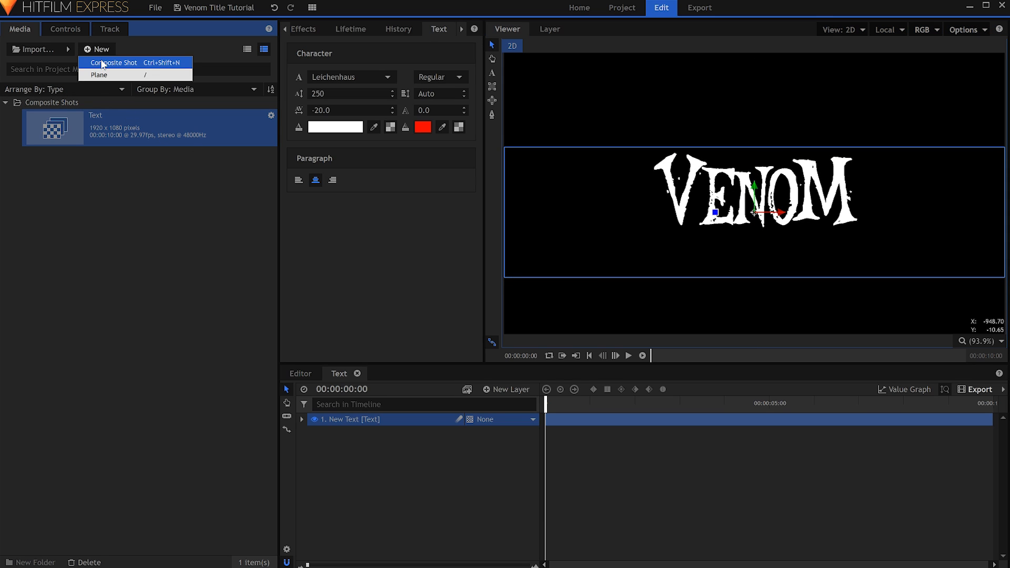
{"action": "left_click", "coordinate": [104, 63]}
{"action": "type", "text": "Main Comp"}
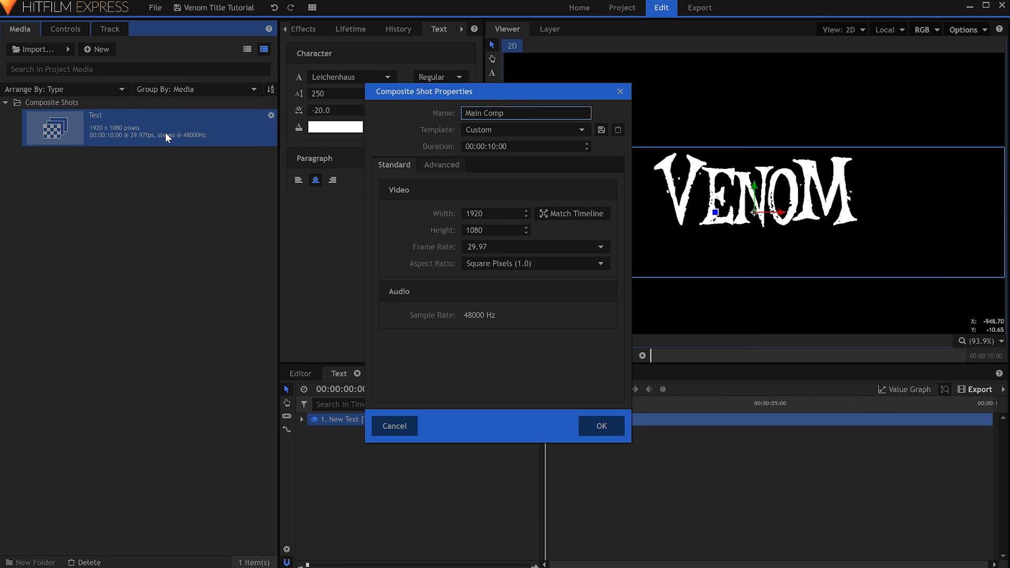
{"action": "key", "text": "Return"}
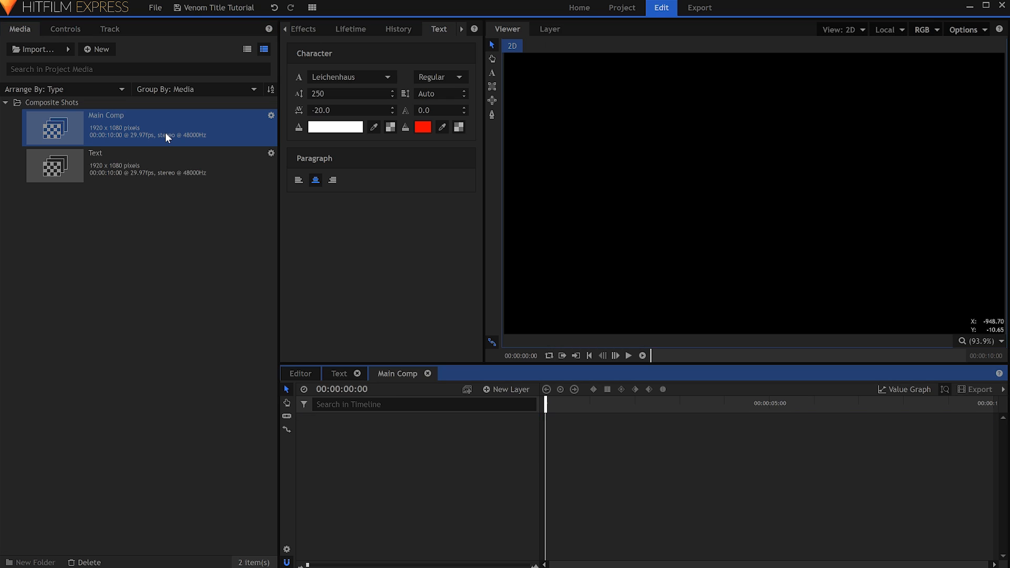
{"action": "left_click_drag", "start_coordinate": [160, 161], "coordinate": [412, 452]}
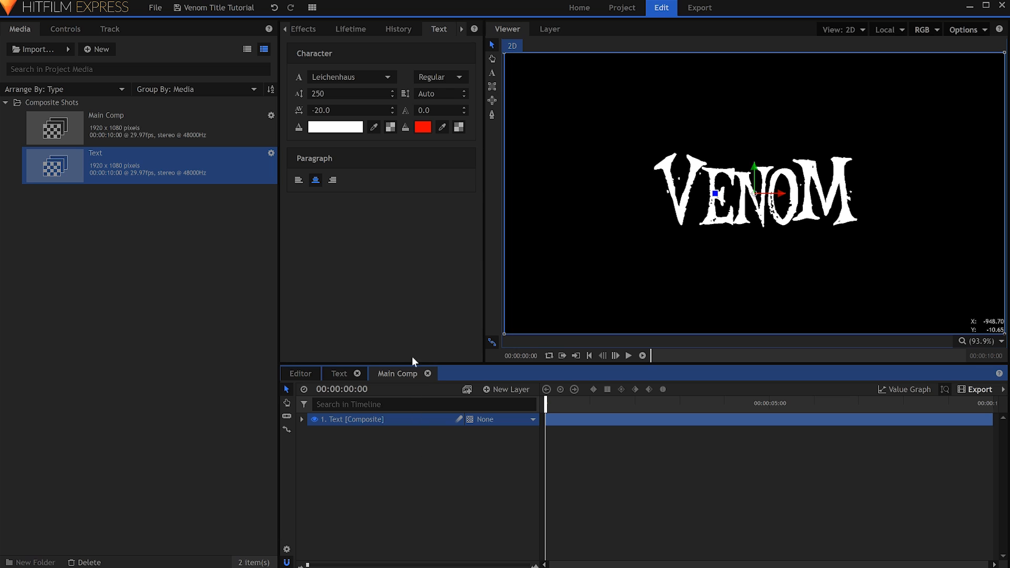
- Find the Fractal Noise effect and apply it to the Text layer
{"action": "left_click", "coordinate": [305, 30]}
{"action": "left_click", "coordinate": [337, 49]}
{"action": "type", "text": "fra"}
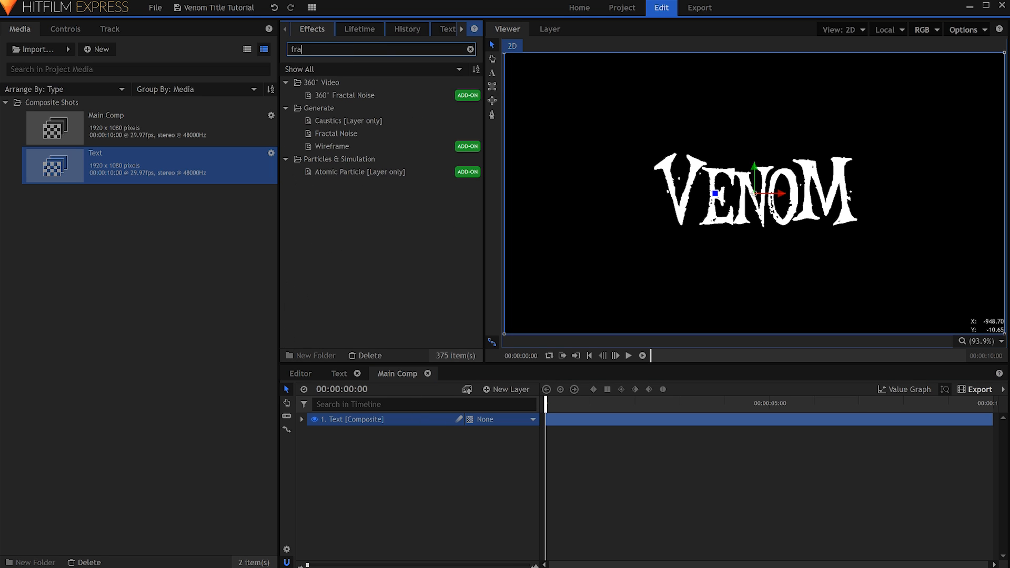
{"action": "type", "text": "ct"}
{"action": "left_click_drag", "start_coordinate": [358, 134], "coordinate": [435, 417]}
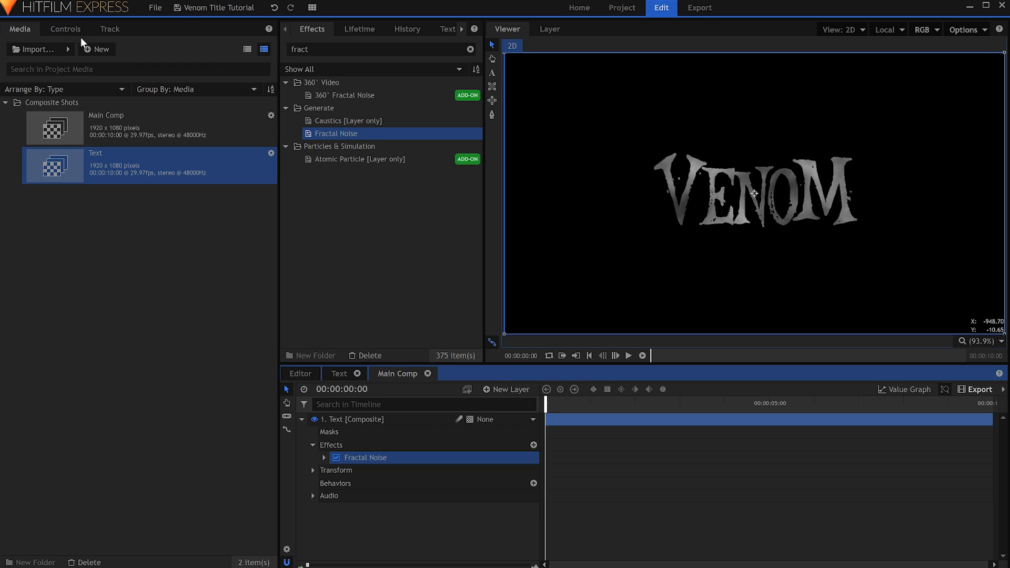
- Set the Text layer's Fractal Noise type to Emboss
{"action": "left_click", "coordinate": [65, 29]}
{"action": "left_click", "coordinate": [17, 127]}
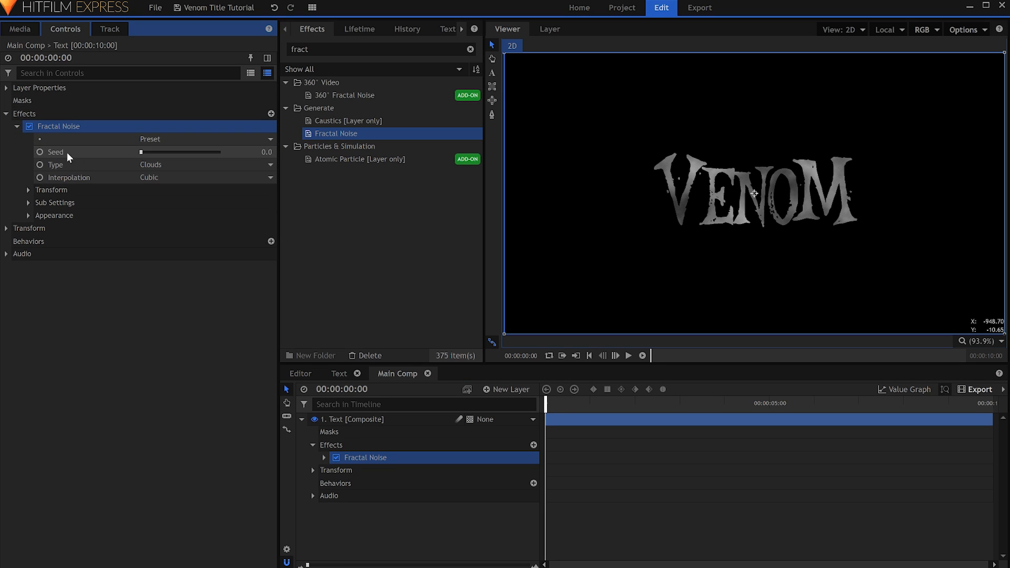
{"action": "left_click", "coordinate": [211, 166]}
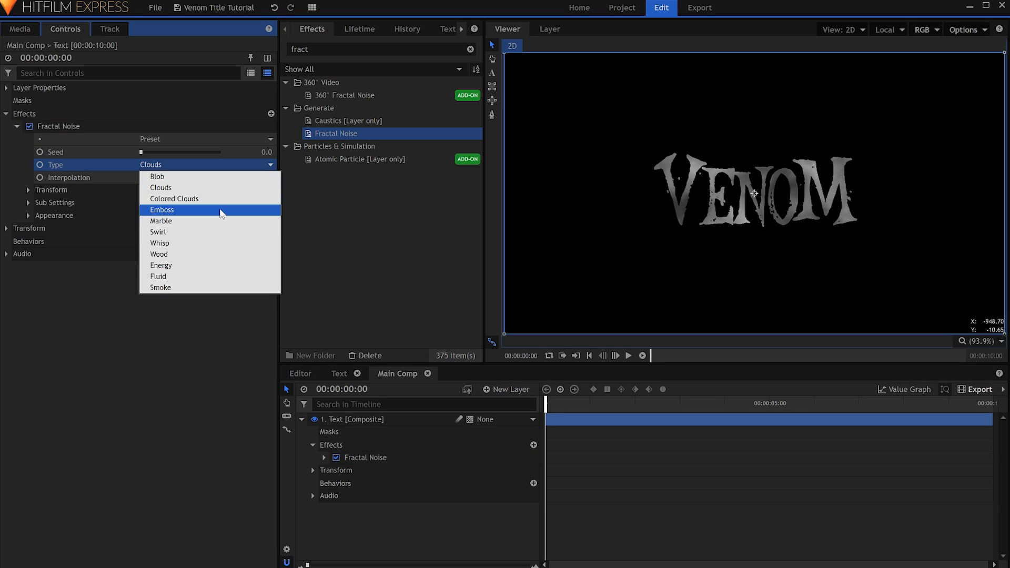
{"action": "left_click", "coordinate": [222, 210]}
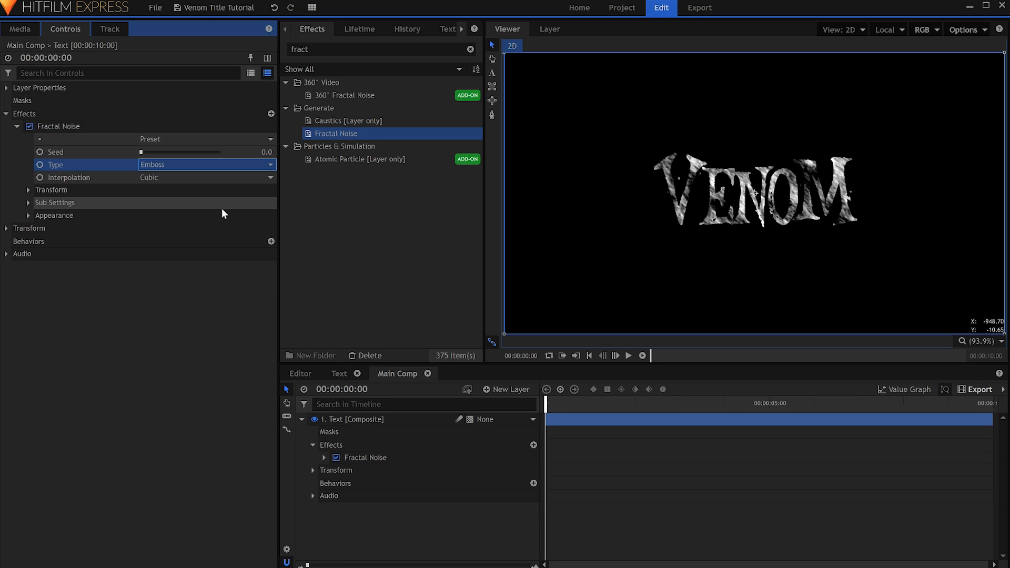
- Set the Fractal Noise scale to 100 px, its offset to 0.64 and its exposure to -5.20
{"action": "left_click", "coordinate": [29, 189]}
{"action": "left_click", "coordinate": [252, 243]}
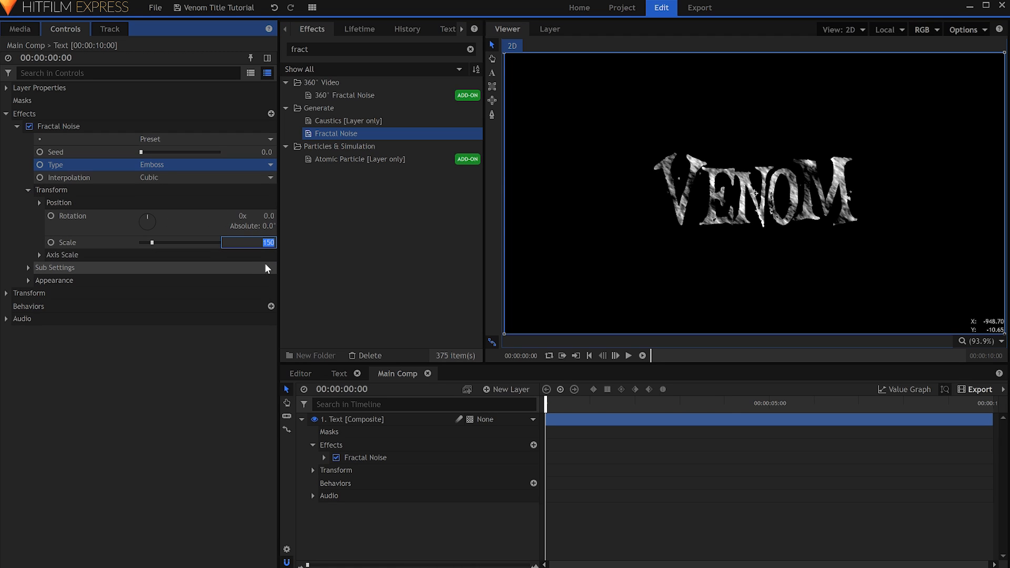
{"action": "type", "text": "100"}
{"action": "key", "text": "Return"}
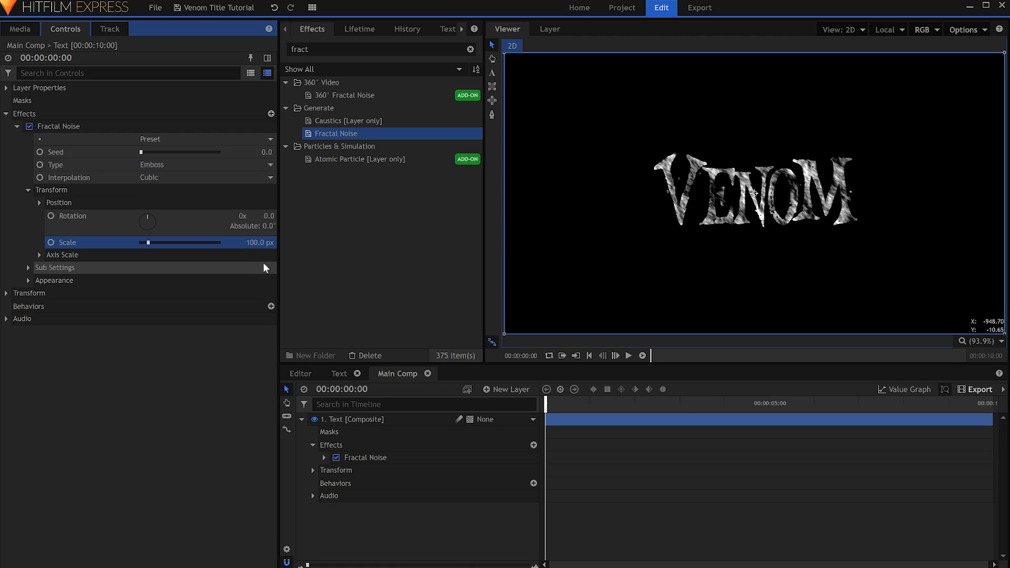
{"action": "left_click", "coordinate": [29, 280]}
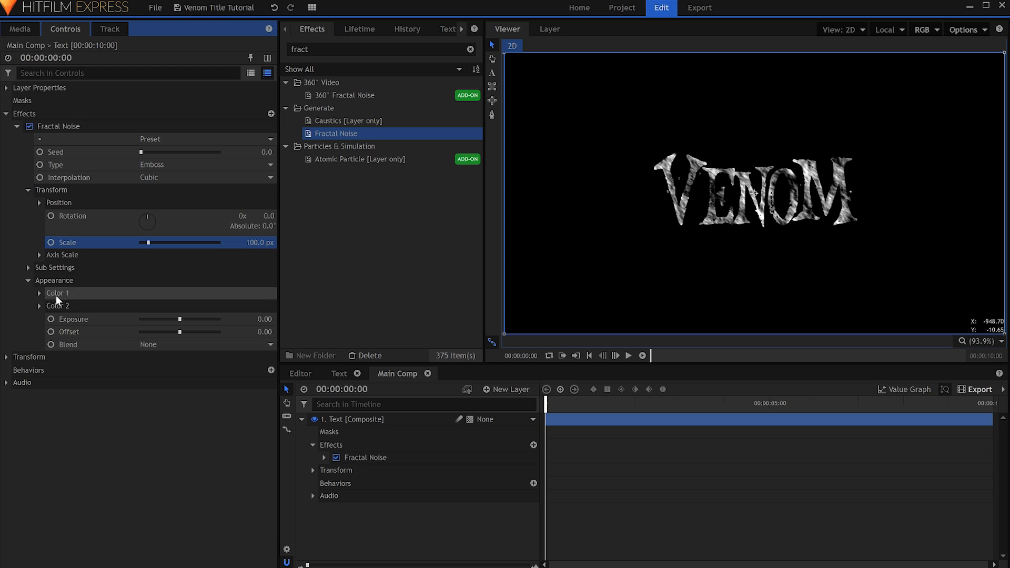
{"action": "left_click_drag", "start_coordinate": [179, 332], "coordinate": [161, 322]}
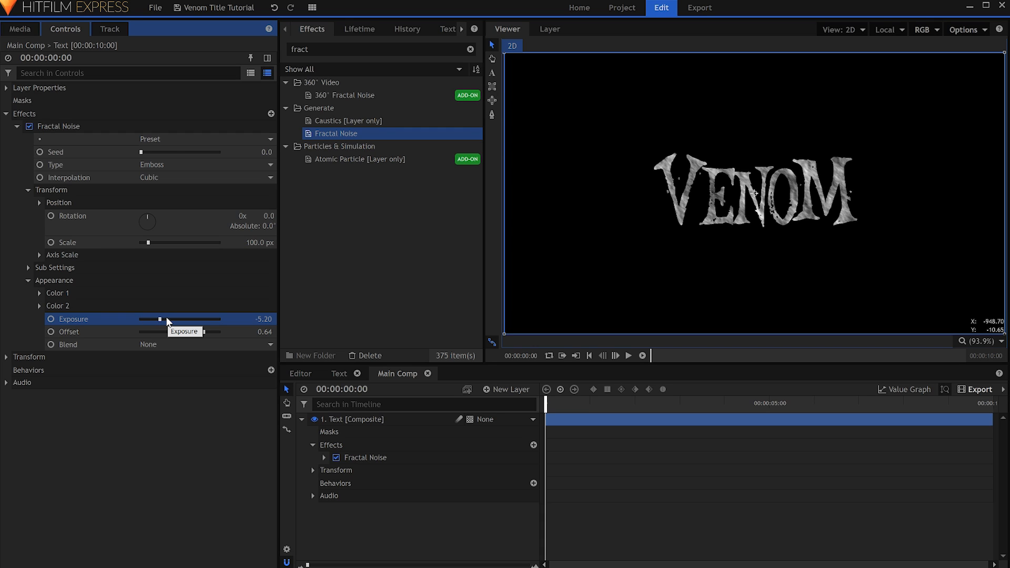
- Find the Heat Distortion effect and apply it to the Text layer below Fractal Noise
{"action": "double_click", "coordinate": [316, 49]}
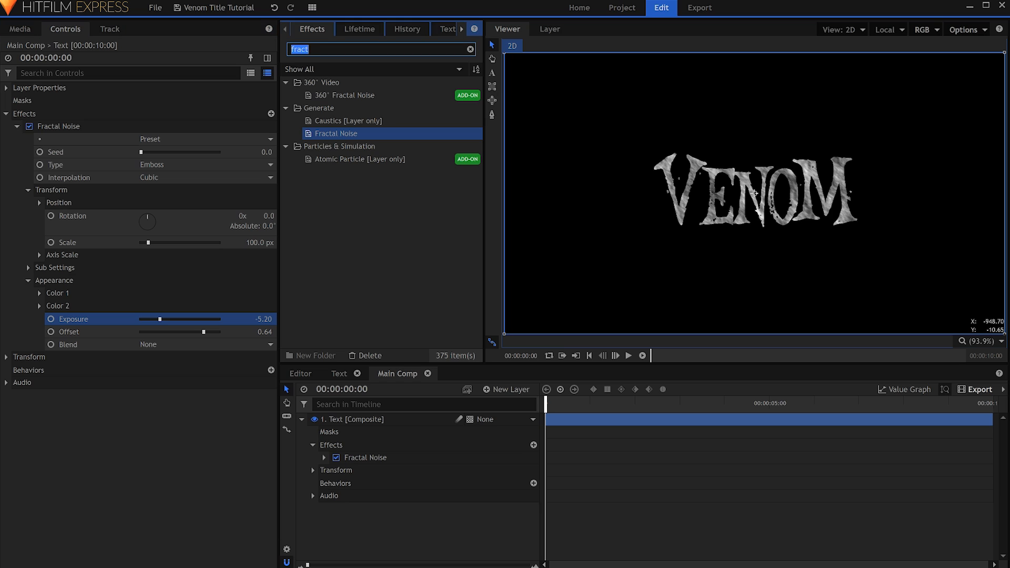
{"action": "type", "text": "heat"}
{"action": "left_click_drag", "start_coordinate": [339, 95], "coordinate": [105, 351]}
- Set Heat Distortion's diffusion strength to 80, its scale to 72 px and its diffusion bias to 18
{"action": "left_click", "coordinate": [16, 126]}
{"action": "left_click", "coordinate": [17, 138]}
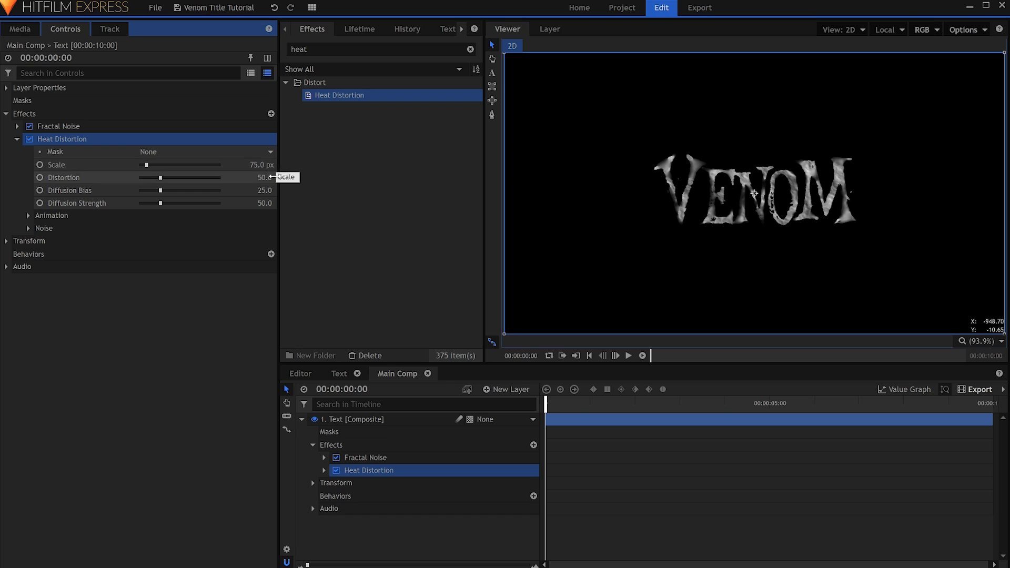
{"action": "left_click", "coordinate": [263, 203]}
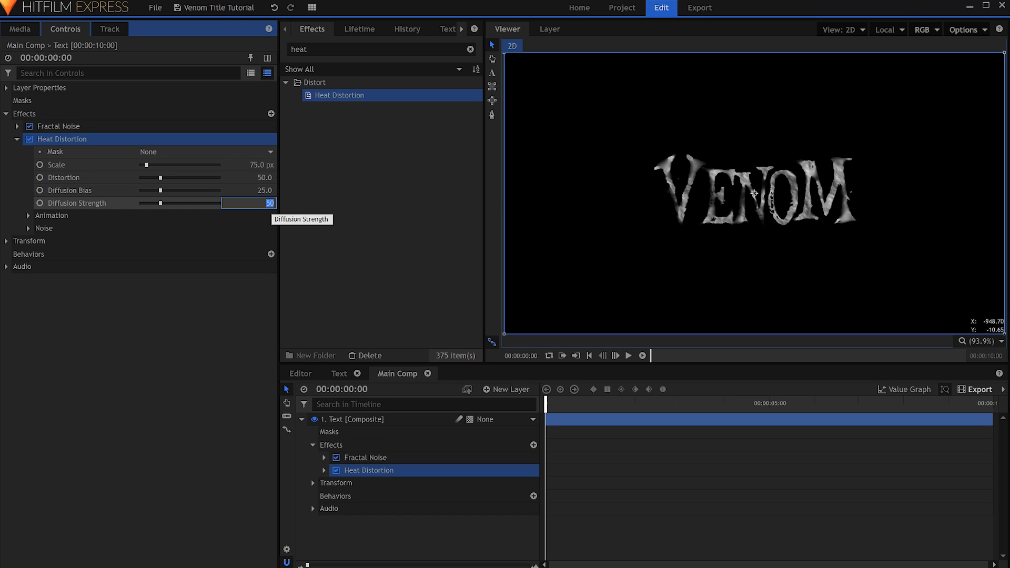
{"action": "type", "text": "80"}
{"action": "key", "text": "Return"}
{"action": "left_click", "coordinate": [263, 164]}
{"action": "type", "text": "72"}
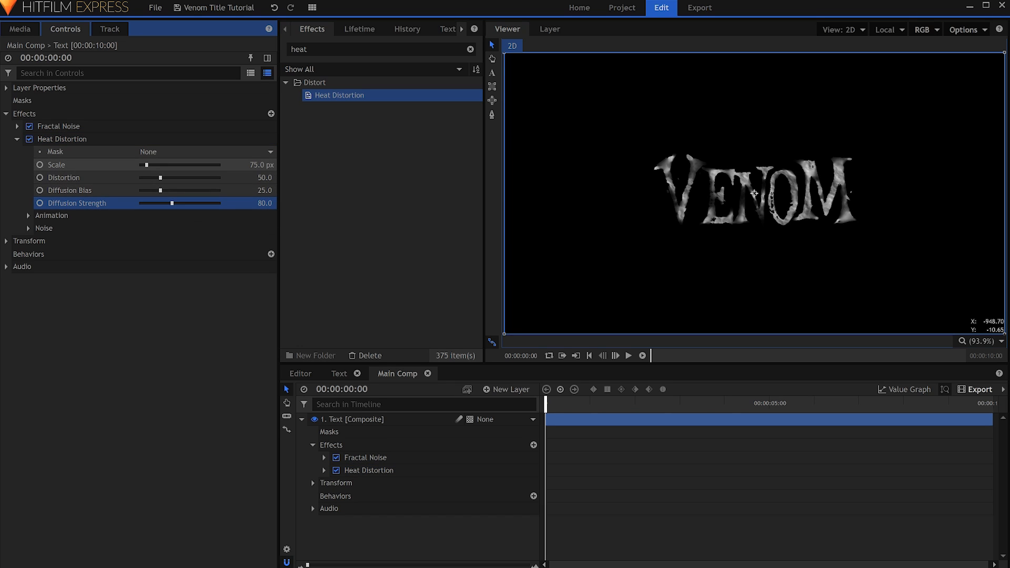
{"action": "key", "text": "Return"}
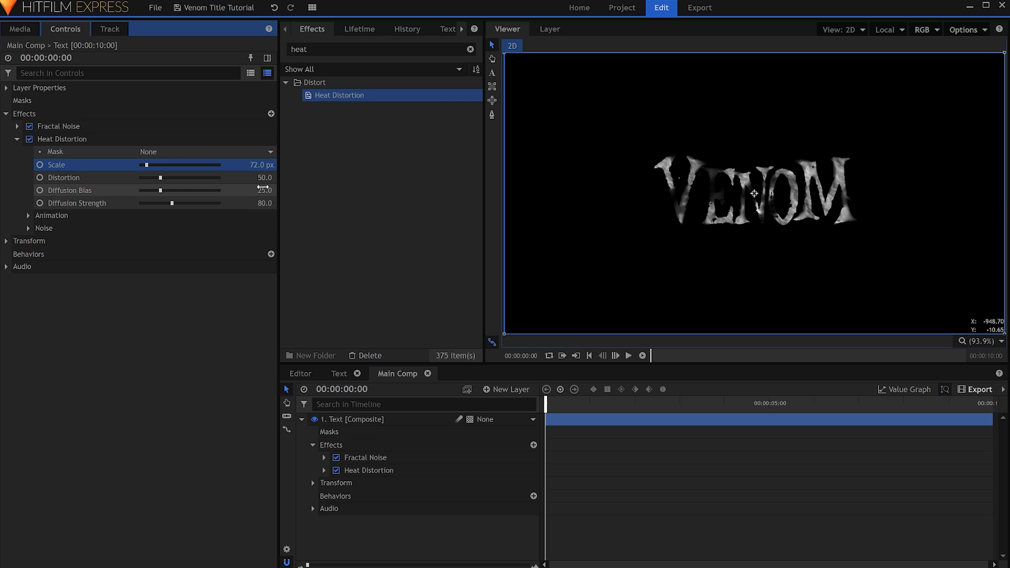
{"action": "left_click_drag", "start_coordinate": [263, 188], "coordinate": [260, 188]}
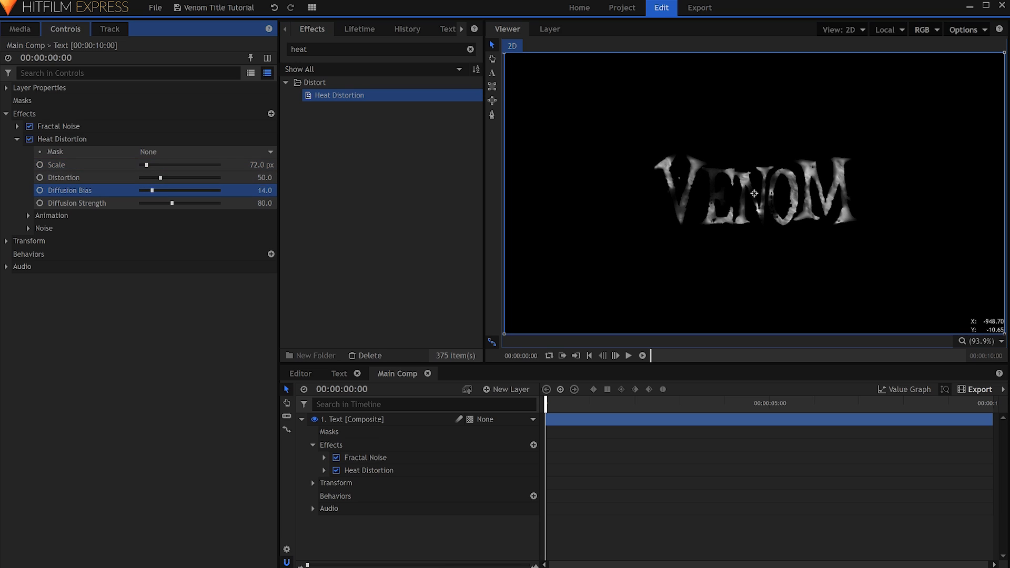
- Duplicate the Text layer and rename the copy Large Smoke
{"action": "right_click", "coordinate": [404, 419]}
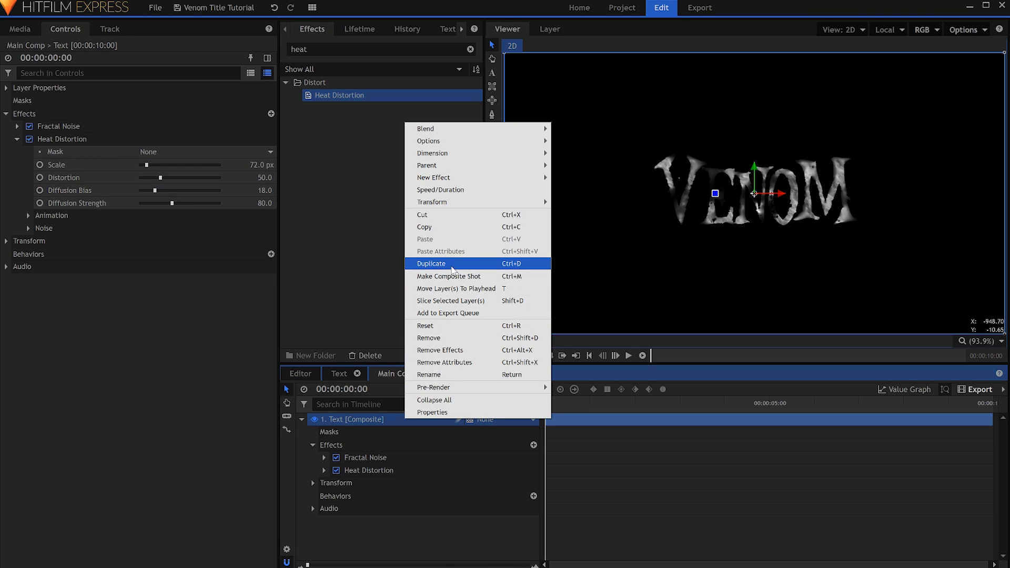
{"action": "left_click", "coordinate": [431, 264]}
{"action": "key", "text": "Return"}
{"action": "type", "text": "Large Smoke"}
{"action": "key", "text": "Return"}
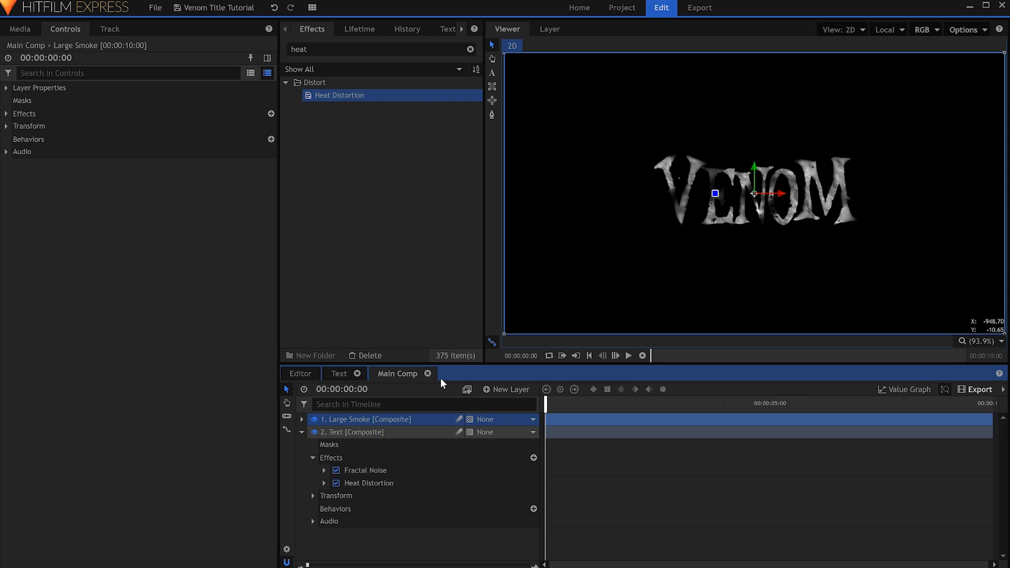
- Find the Atomic Particle effect and apply it to the Large Smoke layer
{"action": "double_click", "coordinate": [299, 49]}
{"action": "type", "text": "atomic"}
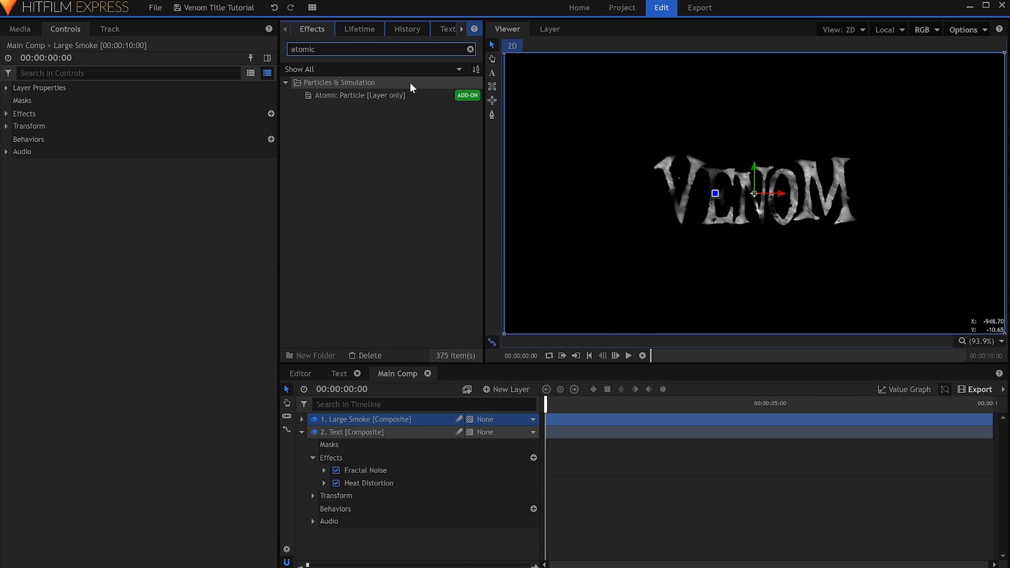
{"action": "left_click_drag", "start_coordinate": [414, 95], "coordinate": [419, 420]}
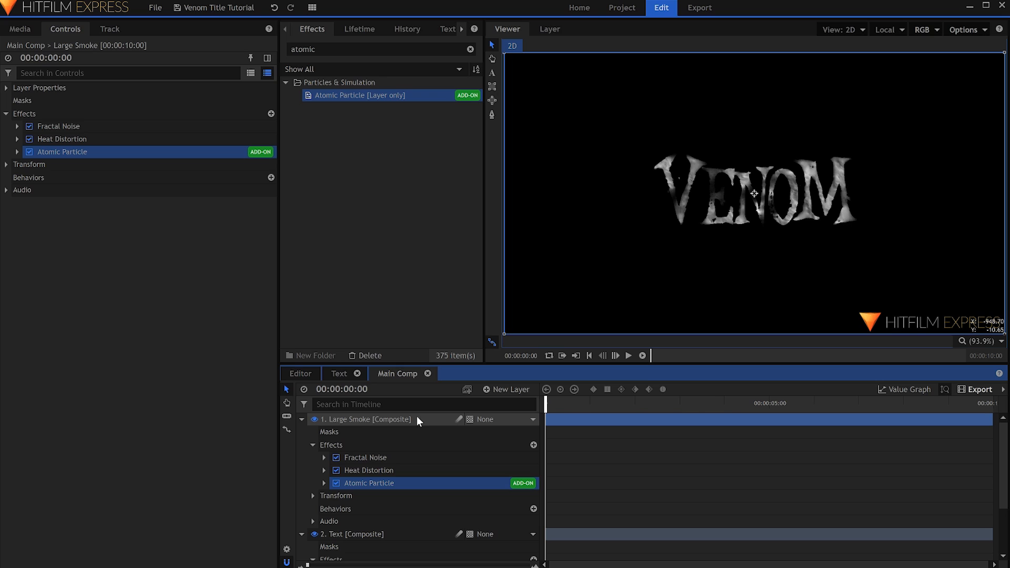
- Collapse the Large Smoke and Text layers and hide the Text layer
{"action": "left_click", "coordinate": [301, 420]}
{"action": "left_click", "coordinate": [301, 432]}
{"action": "left_click", "coordinate": [315, 433]}
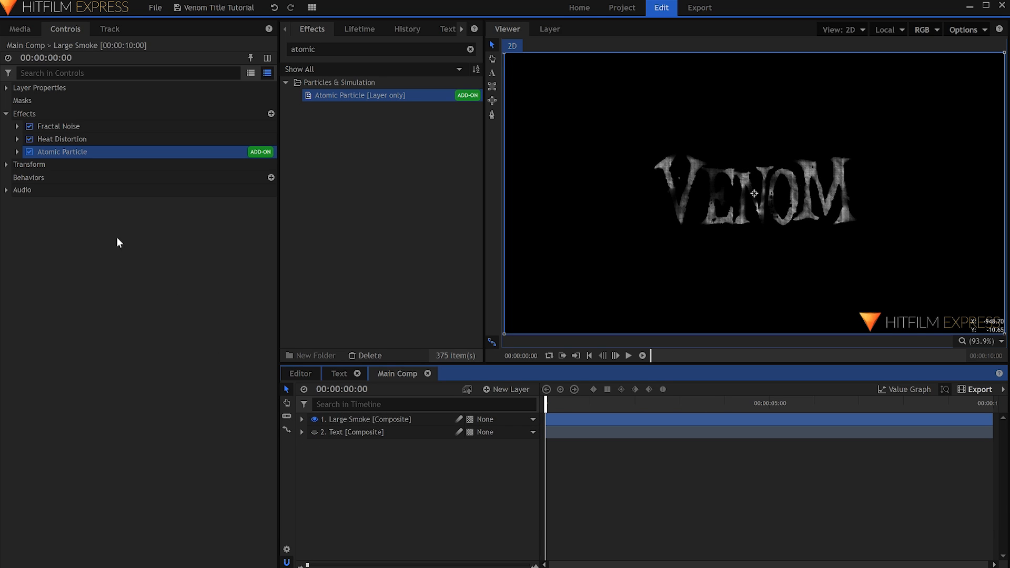
- Set the X and Y particle counts of Large Smoke's Atomic Particle effect to 900 each
{"action": "left_click", "coordinate": [17, 152]}
{"action": "left_click", "coordinate": [27, 177]}
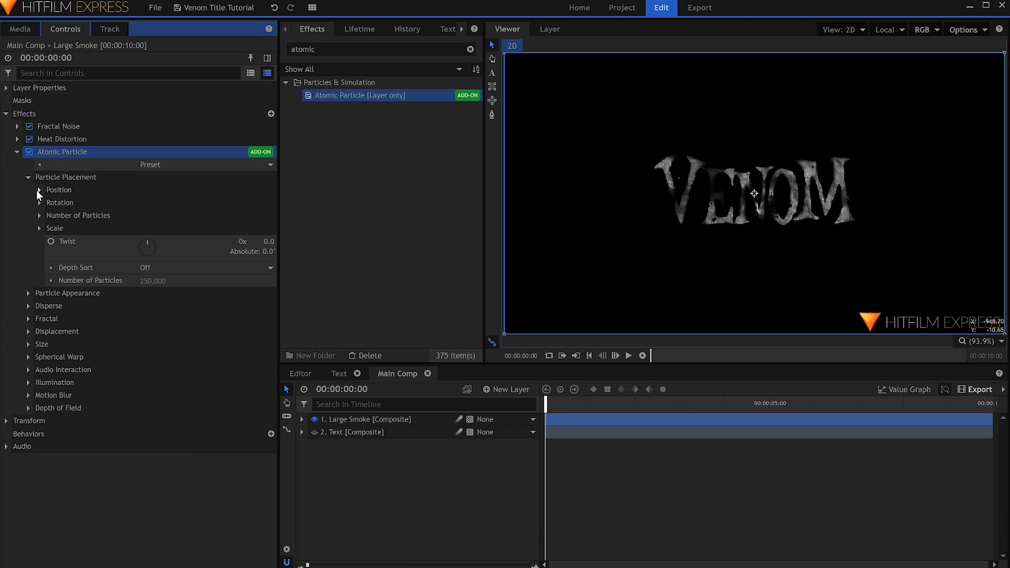
{"action": "left_click", "coordinate": [39, 216]}
{"action": "left_click", "coordinate": [267, 228]}
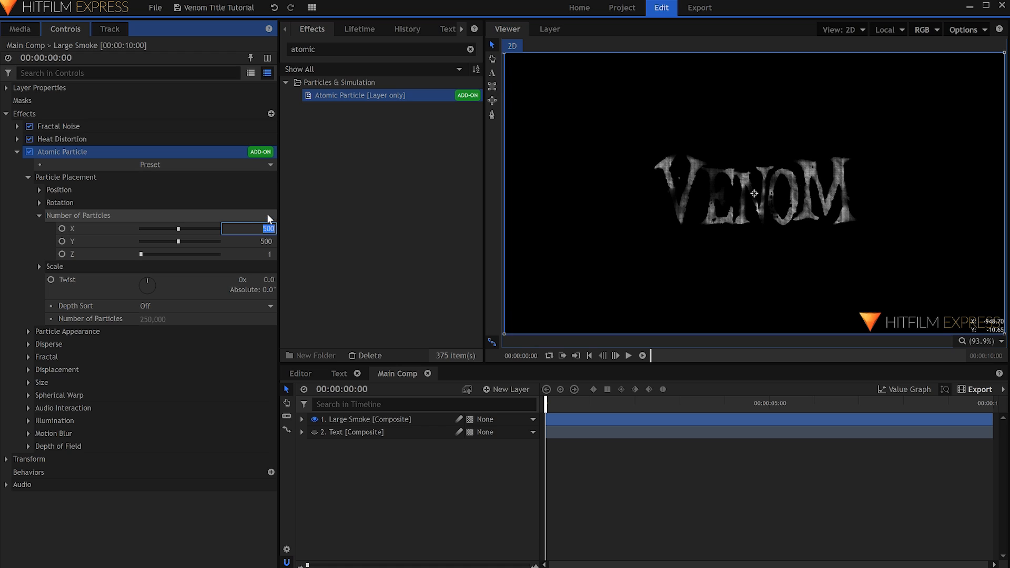
{"action": "key", "text": "Tab"}
{"action": "type", "text": "9"}
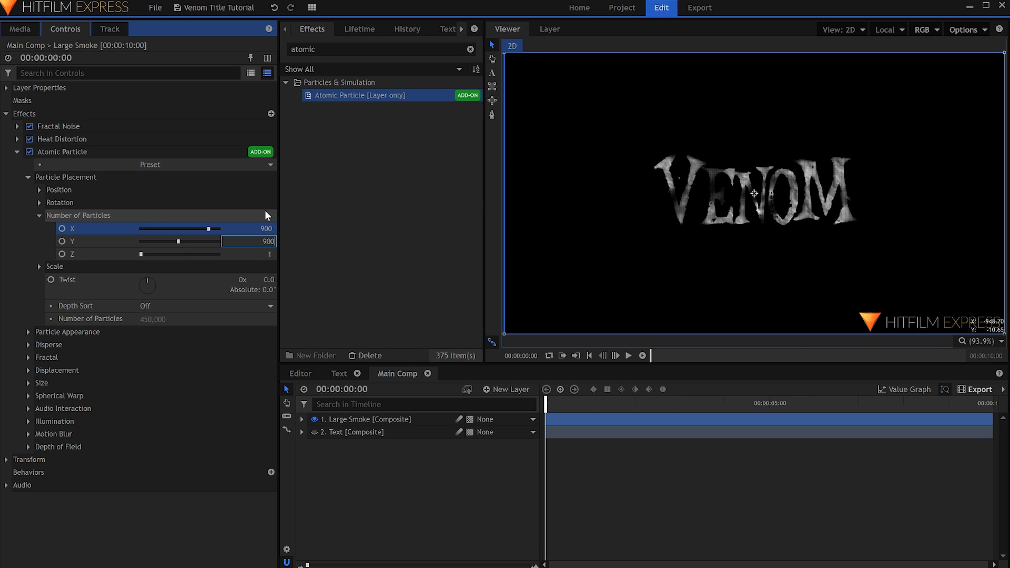
{"action": "type", "text": "00"}
{"action": "key", "text": "Return"}
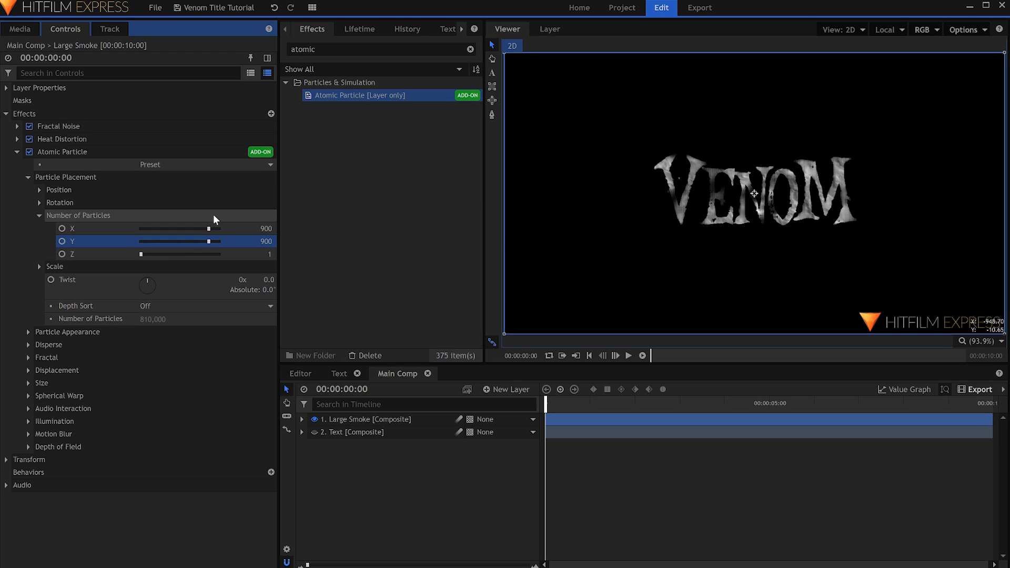
- Set Atomic Particle's fractal displace strength to 65 and its fractal wavelength to 2.5% on Large Smoke
{"action": "left_click", "coordinate": [29, 177]}
{"action": "left_click", "coordinate": [29, 216]}
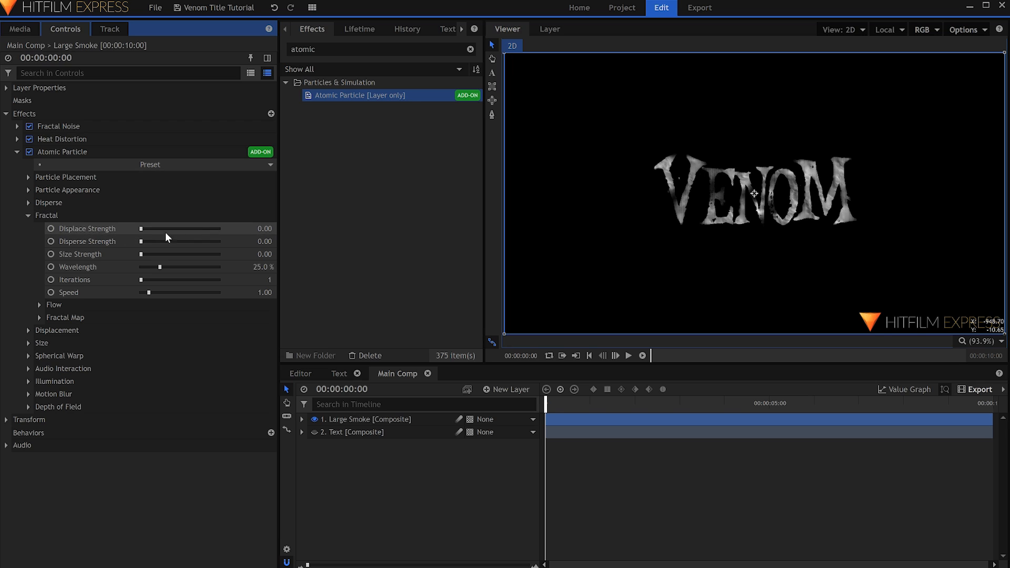
{"action": "left_click", "coordinate": [250, 229]}
{"action": "type", "text": "65"}
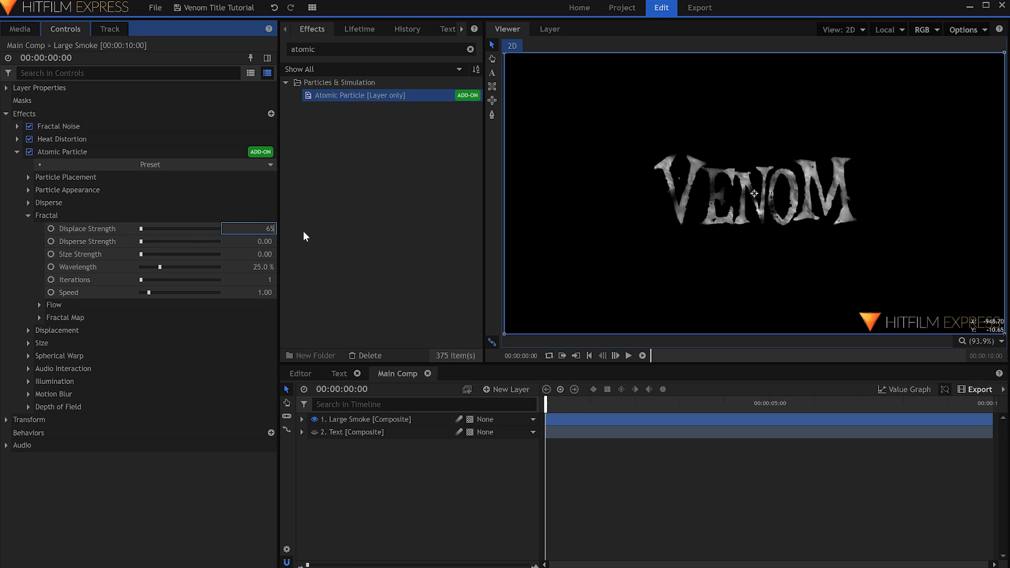
{"action": "key", "text": "Tab"}
{"action": "key", "text": "Tab"}
{"action": "key", "text": "Tab"}
{"action": "type", "text": "2.5"}
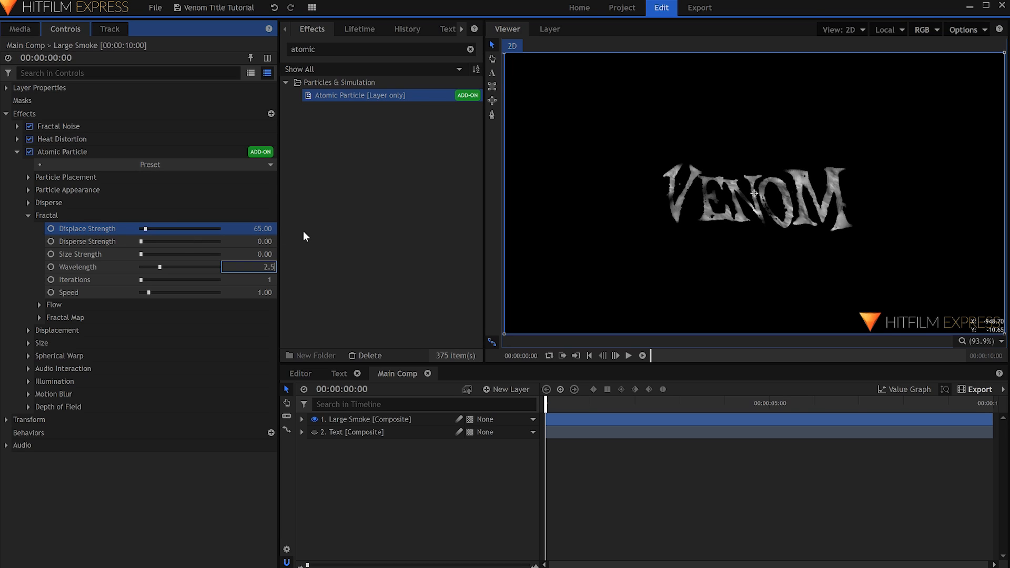
{"action": "key", "text": "Return"}
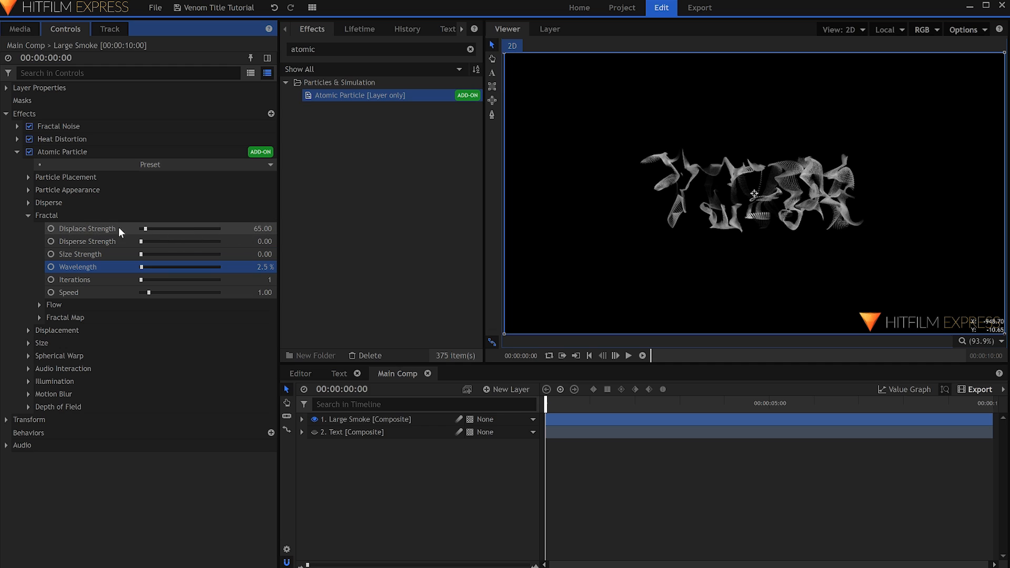
- Set the Large Smoke particle size to 25, with size random and opacity random both at 1.00
{"action": "left_click", "coordinate": [27, 214]}
{"action": "left_click", "coordinate": [27, 189]}
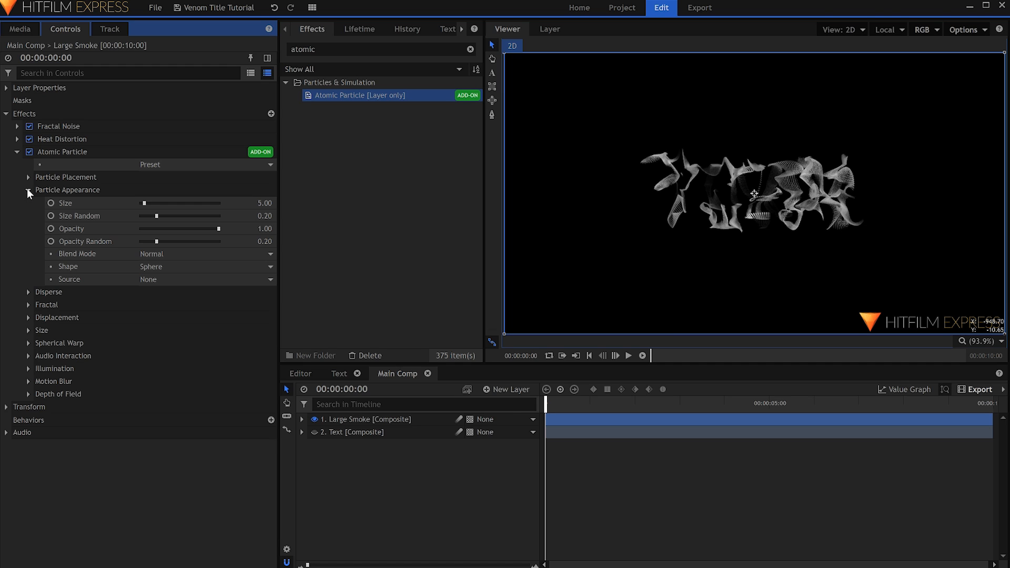
{"action": "left_click", "coordinate": [263, 203]}
{"action": "type", "text": "2"}
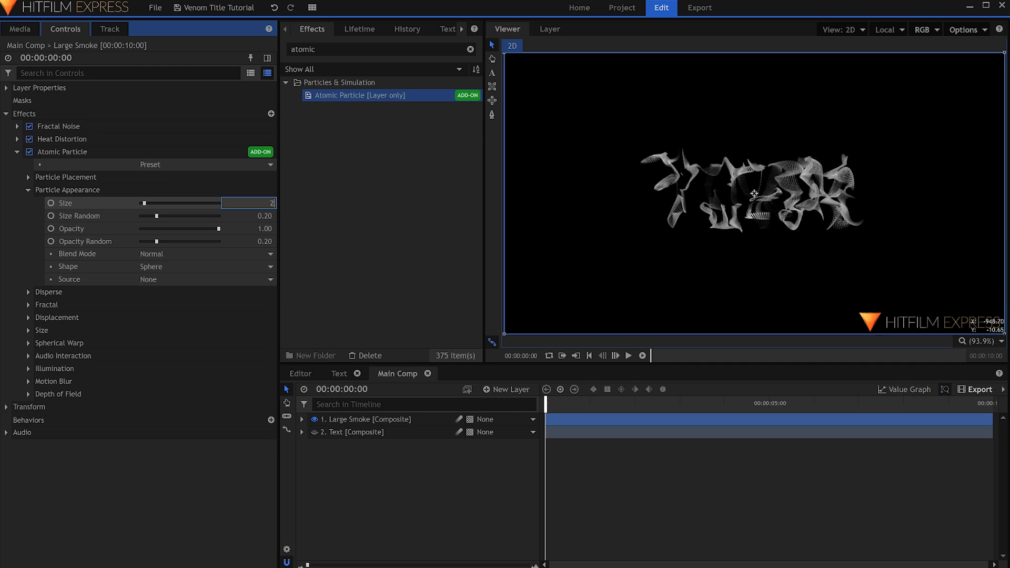
{"action": "type", "text": "5"}
{"action": "key", "text": "Return"}
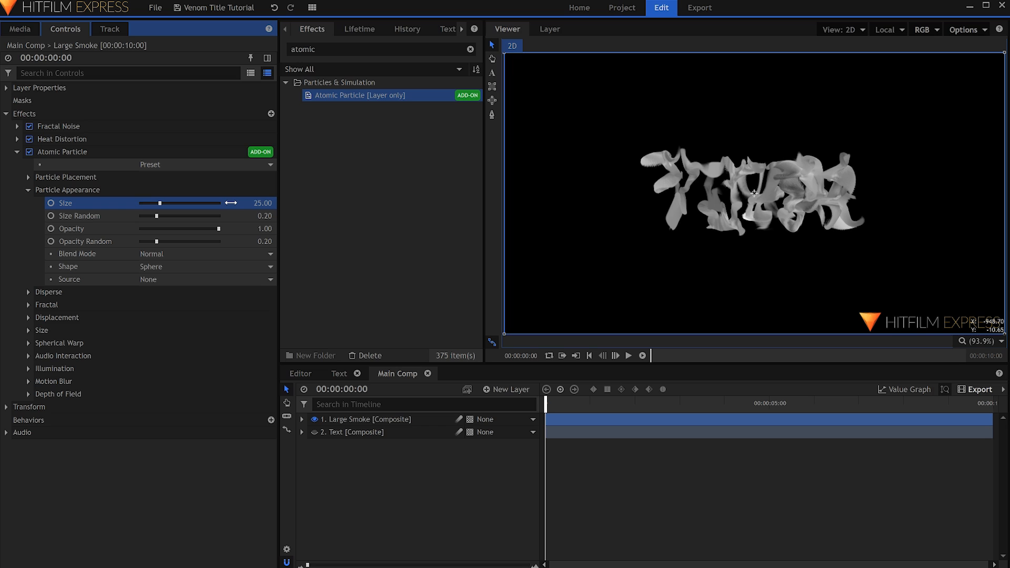
{"action": "left_click_drag", "start_coordinate": [157, 216], "coordinate": [221, 217]}
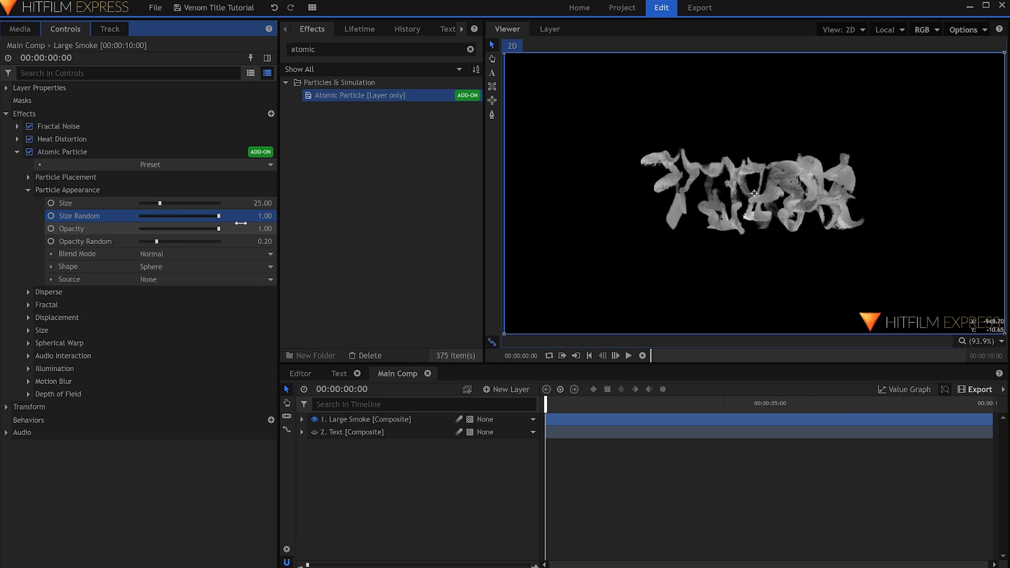
{"action": "left_click_drag", "start_coordinate": [162, 242], "coordinate": [279, 247]}
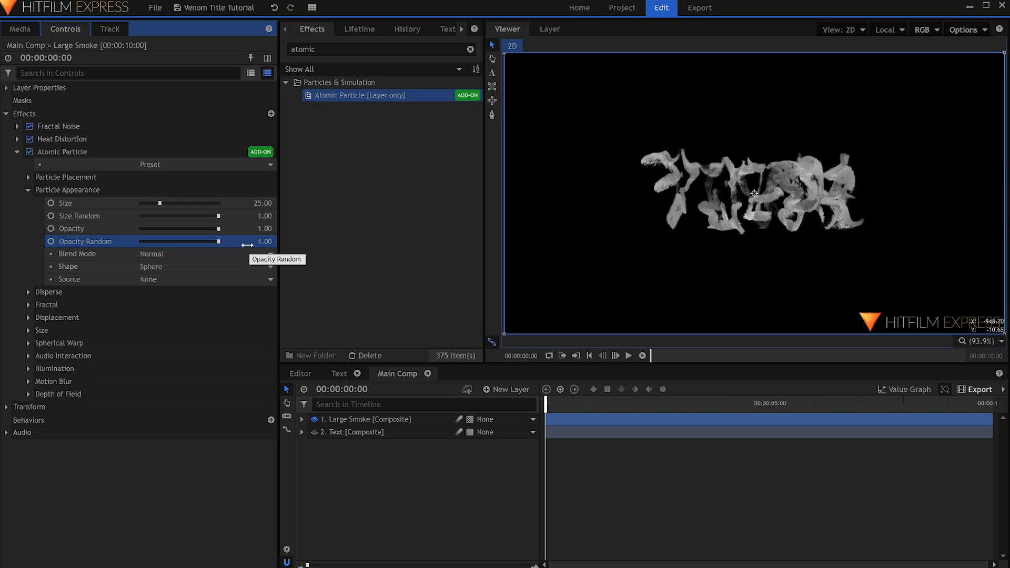
- Lower the Large Smoke particle opacity to 0.04 and make the Text layer visible again
{"action": "left_click_drag", "start_coordinate": [219, 228], "coordinate": [143, 232]}
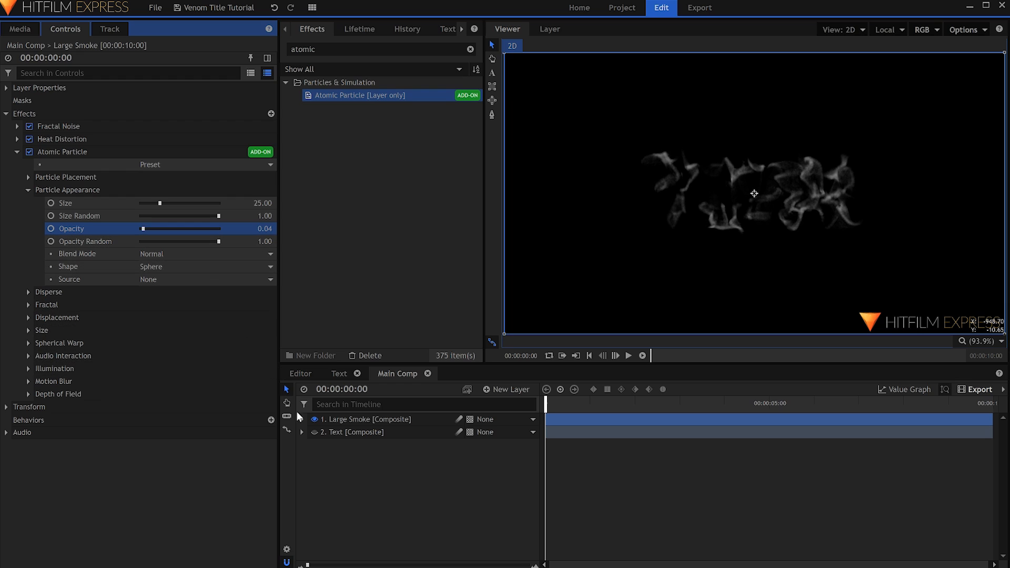
{"action": "left_click", "coordinate": [314, 431]}
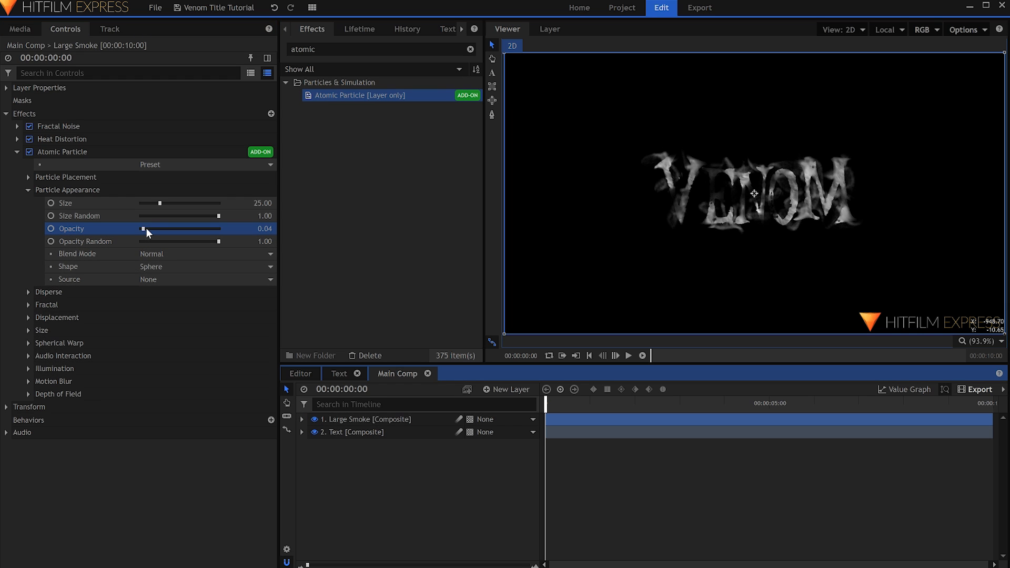
{"action": "left_click_drag", "start_coordinate": [147, 229], "coordinate": [143, 229]}
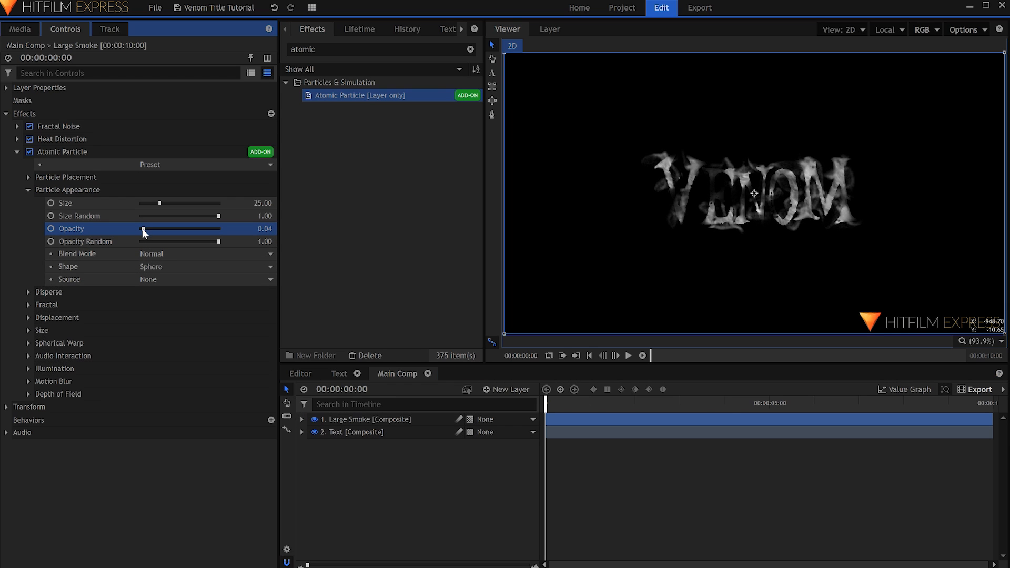
- Duplicate the Large Smoke layer and rename the copy Fine Detail
{"action": "right_click", "coordinate": [430, 419]}
{"action": "left_click", "coordinate": [476, 265]}
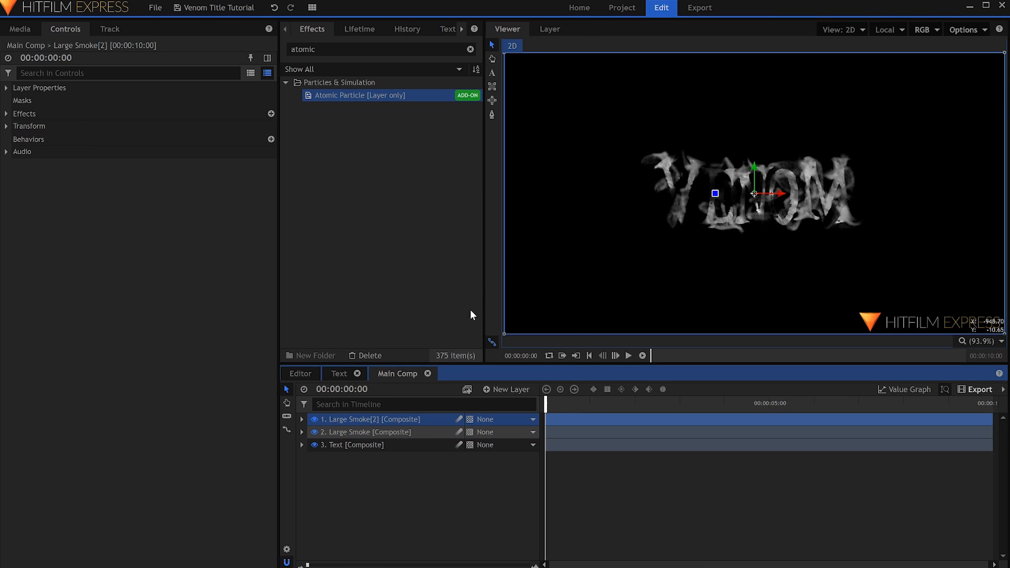
{"action": "key", "text": "Return"}
{"action": "type", "text": "Fine Detail"}
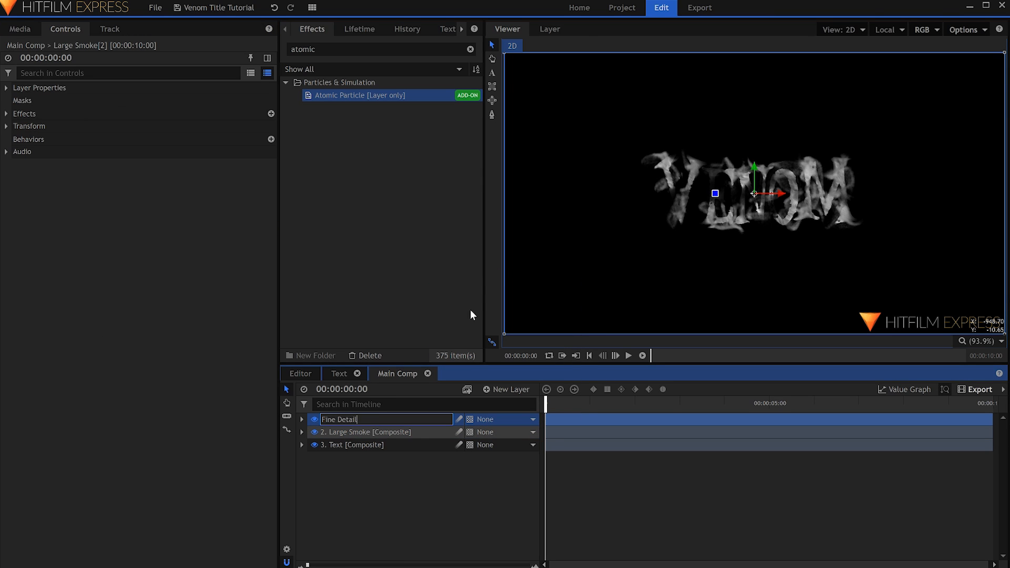
{"action": "key", "text": "Return"}
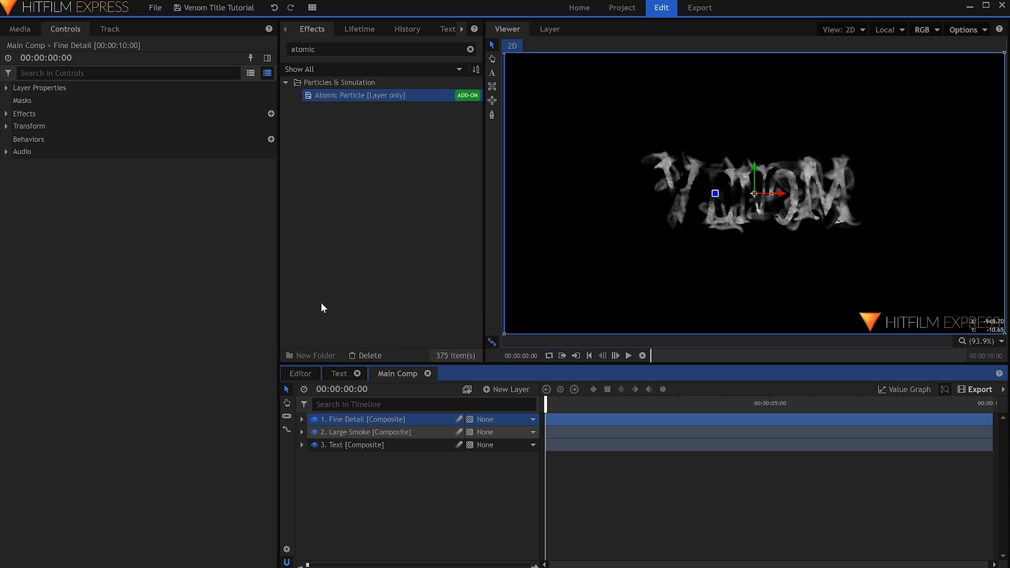
- Set the X particle count of Fine Detail's Atomic Particle effect to 200
{"action": "left_click", "coordinate": [6, 114]}
{"action": "left_click", "coordinate": [17, 152]}
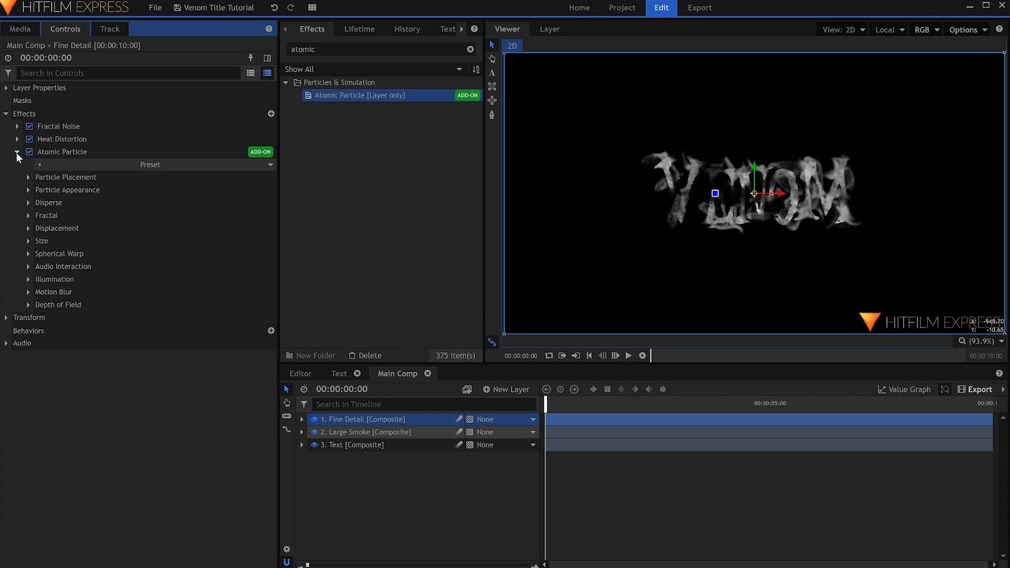
{"action": "left_click", "coordinate": [28, 177]}
{"action": "left_click", "coordinate": [43, 216]}
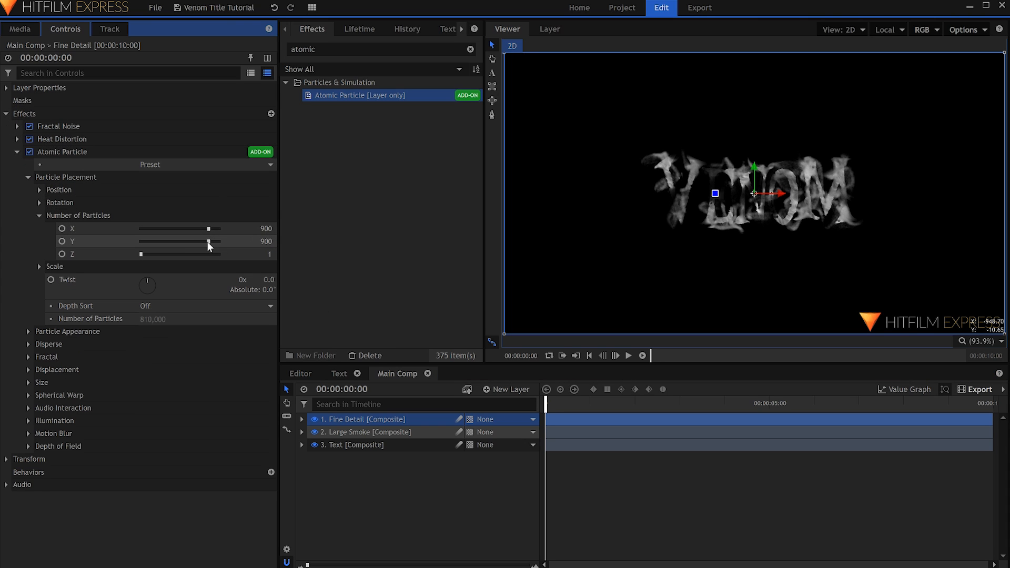
{"action": "left_click", "coordinate": [263, 228]}
{"action": "type", "text": "200"}
{"action": "key", "text": "Return"}
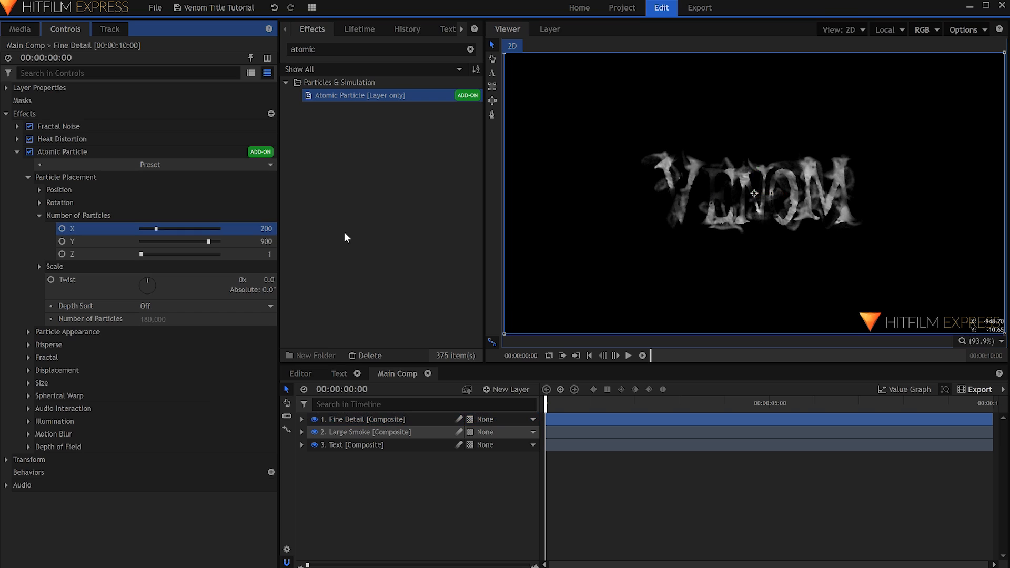
{"action": "left_click", "coordinate": [40, 216]}
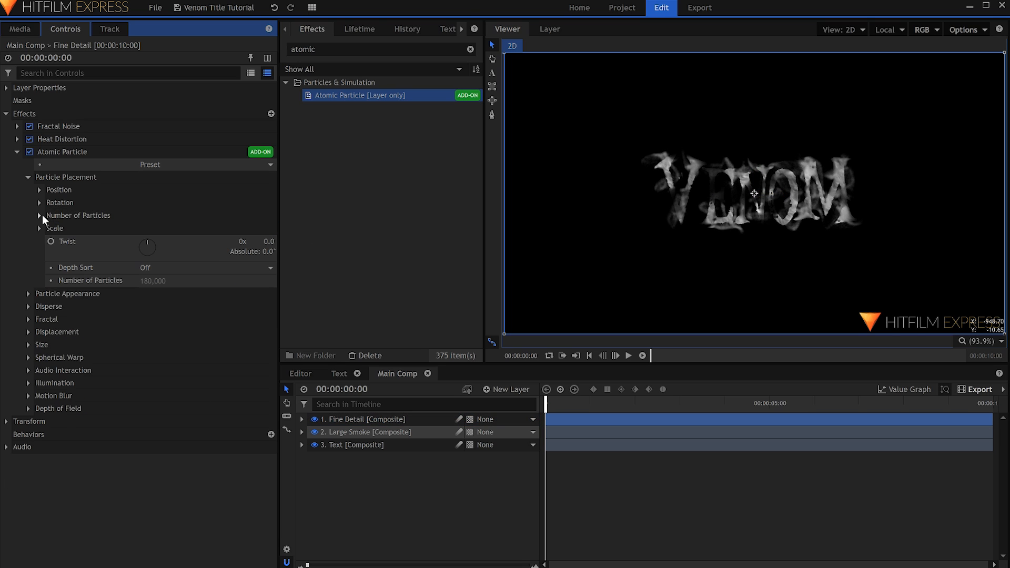
- Reset the Particle Appearance settings of Fine Detail's Atomic Particle effect
{"action": "left_click", "coordinate": [59, 296]}
{"action": "right_click", "coordinate": [68, 298]}
{"action": "left_click", "coordinate": [87, 304]}
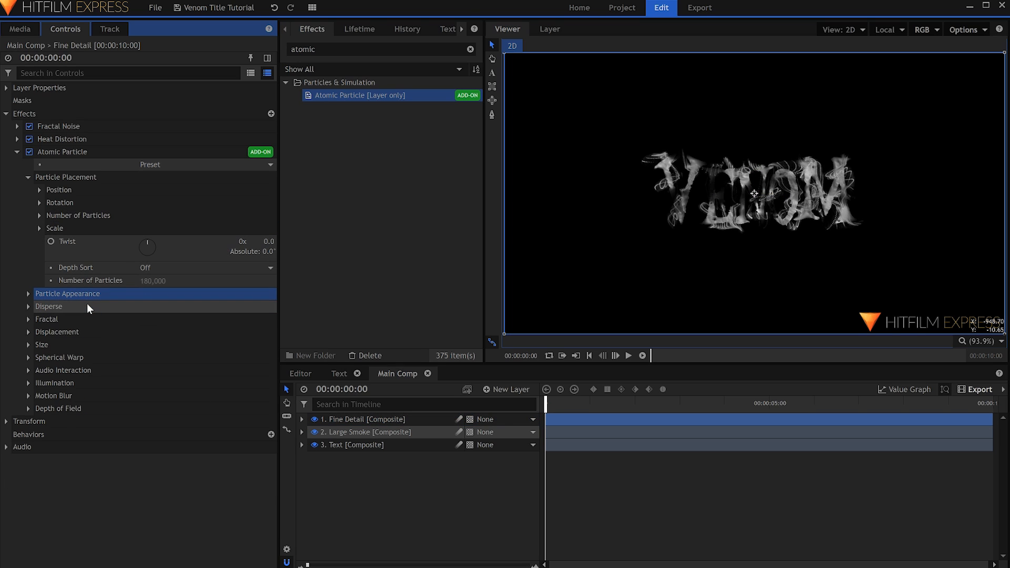
- Raise the Fine Detail particles' size random to 0.78 and opacity random to 0.90, keeping their size at 5
{"action": "left_click", "coordinate": [28, 294]}
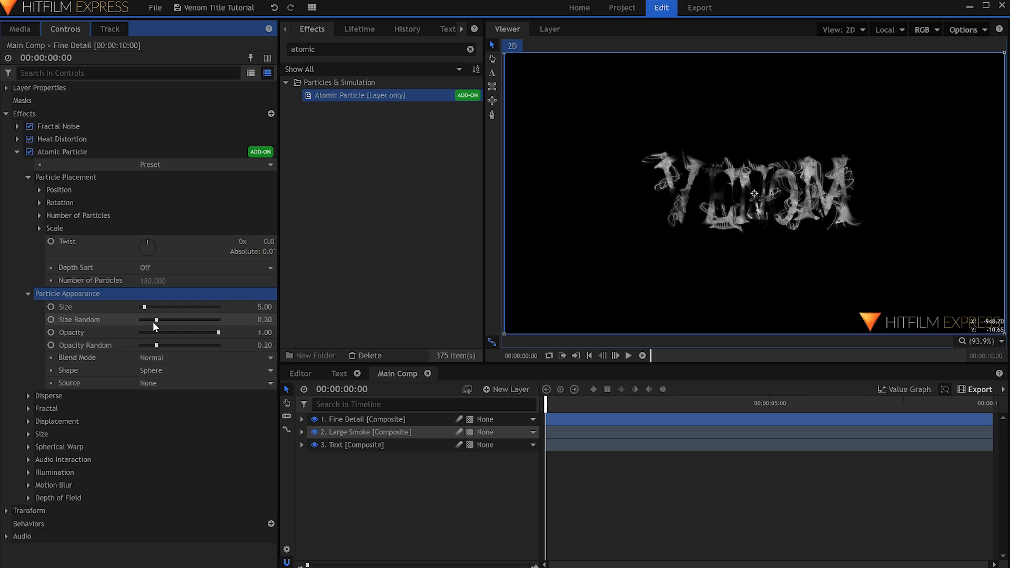
{"action": "left_click", "coordinate": [262, 309]}
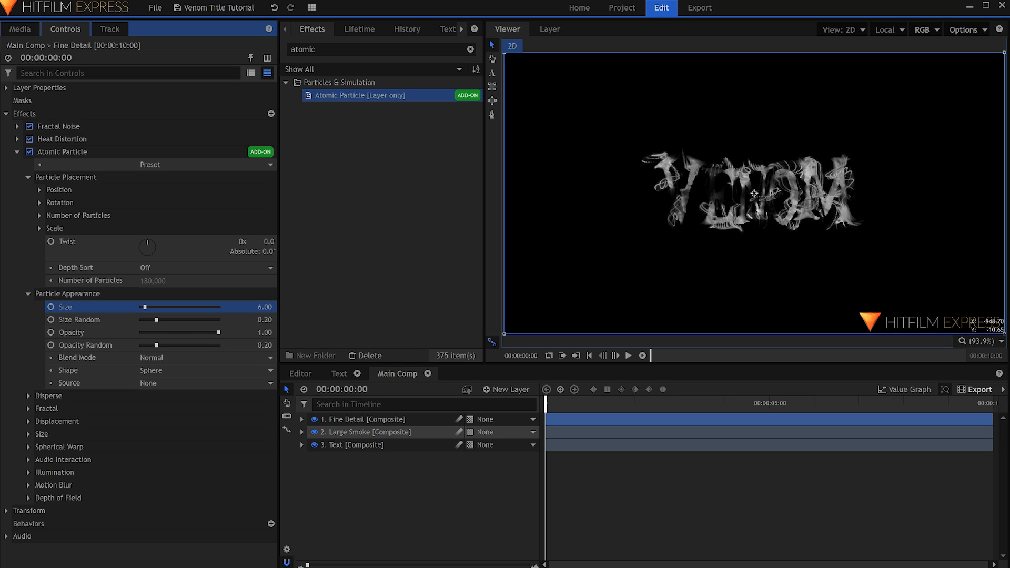
{"action": "left_click_drag", "start_coordinate": [156, 320], "coordinate": [201, 320]}
{"action": "left_click_drag", "start_coordinate": [157, 345], "coordinate": [170, 345]}
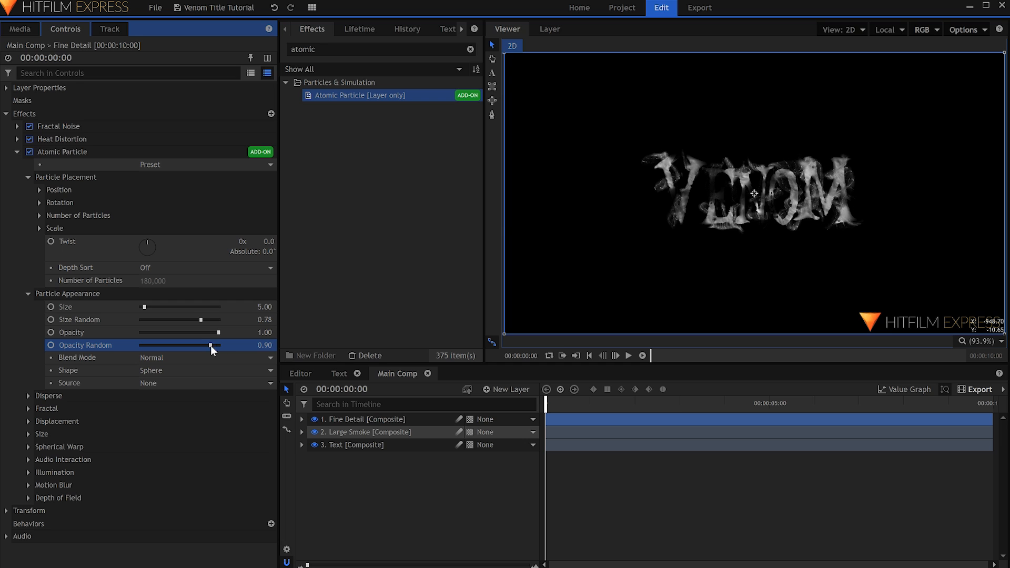
- Apply the Blur effect to the Fine Detail layer below Atomic Particle
{"action": "scroll", "coordinate": [755, 189], "scroll_direction": "up", "scroll_amount": 4}
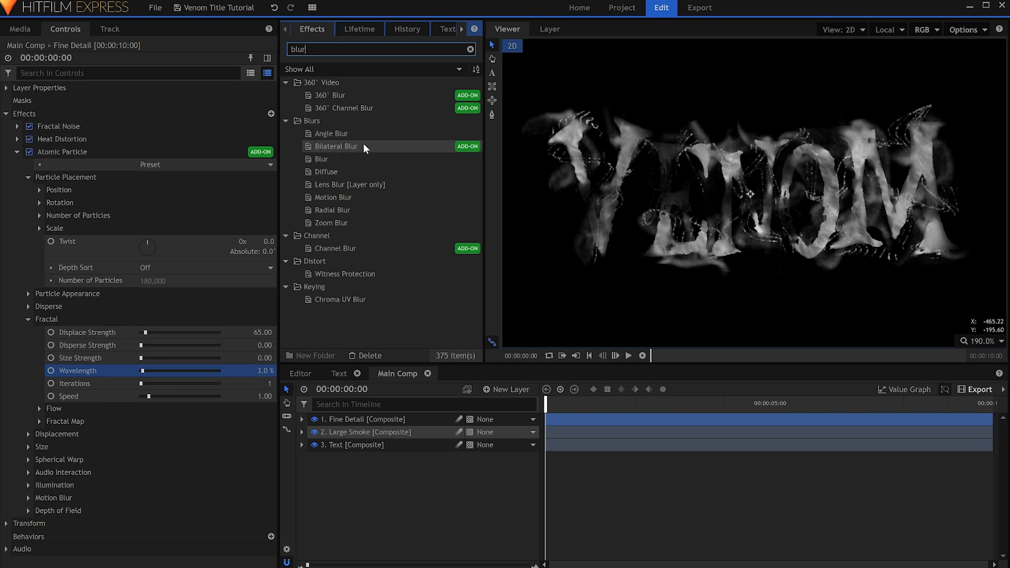
{"action": "left_click_drag", "start_coordinate": [347, 159], "coordinate": [250, 179]}
{"action": "left_click_drag", "start_coordinate": [208, 317], "coordinate": [178, 331]}
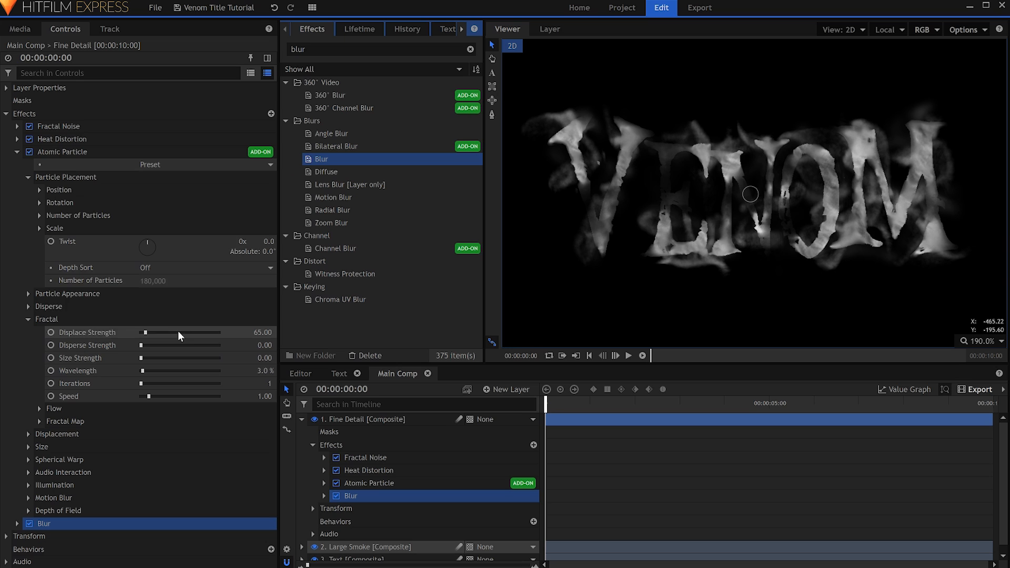
- Set the radius of Fine Detail's Blur effect to 1 px
{"action": "left_click", "coordinate": [17, 152]}
{"action": "left_click", "coordinate": [16, 165]}
{"action": "left_click", "coordinate": [252, 191]}
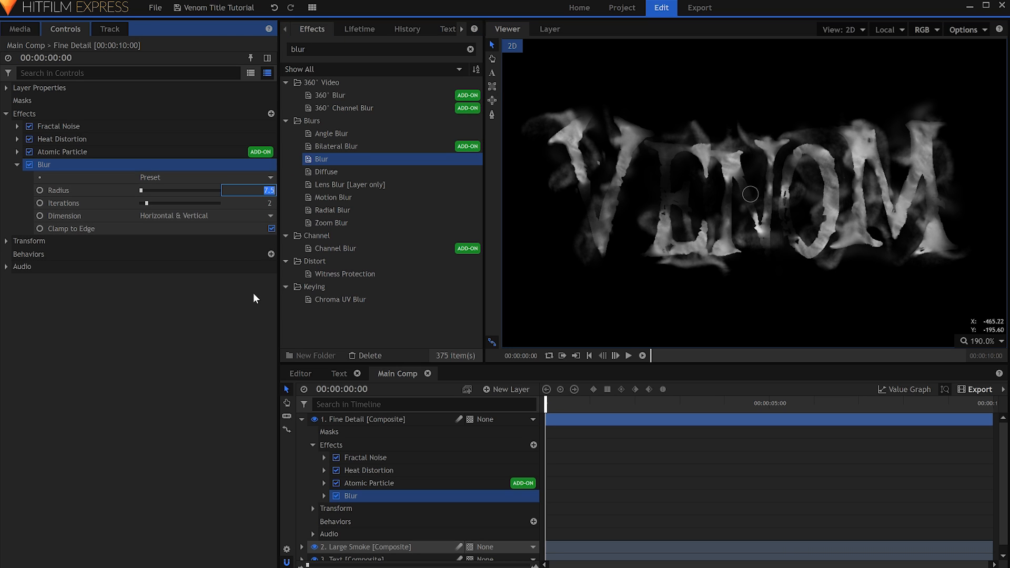
{"action": "type", "text": "1"}
{"action": "key", "text": "Return"}
{"action": "left_click", "coordinate": [195, 322]}
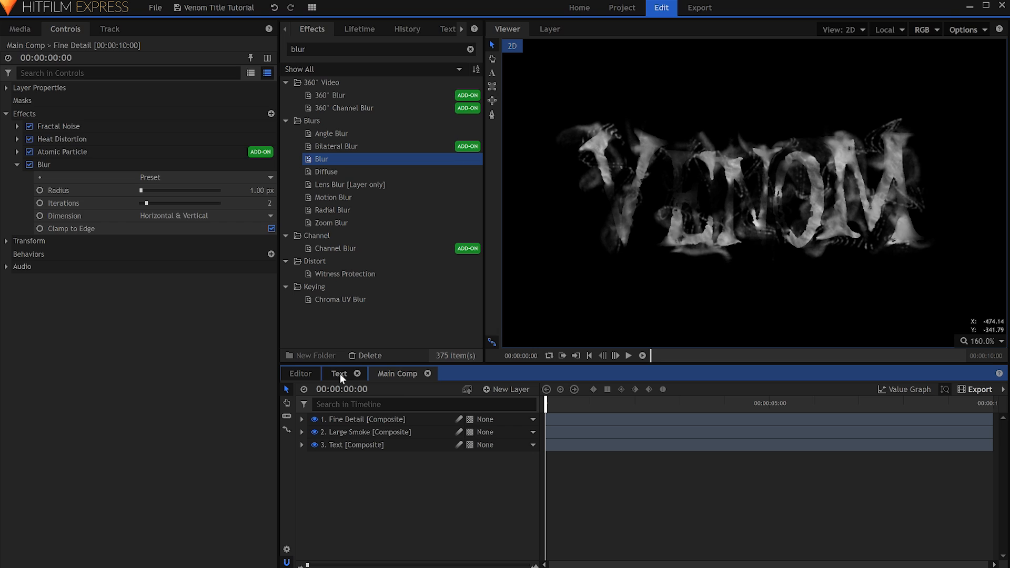
- Copy the New Text layer from the Text composite shot
{"action": "left_click", "coordinate": [340, 373]}
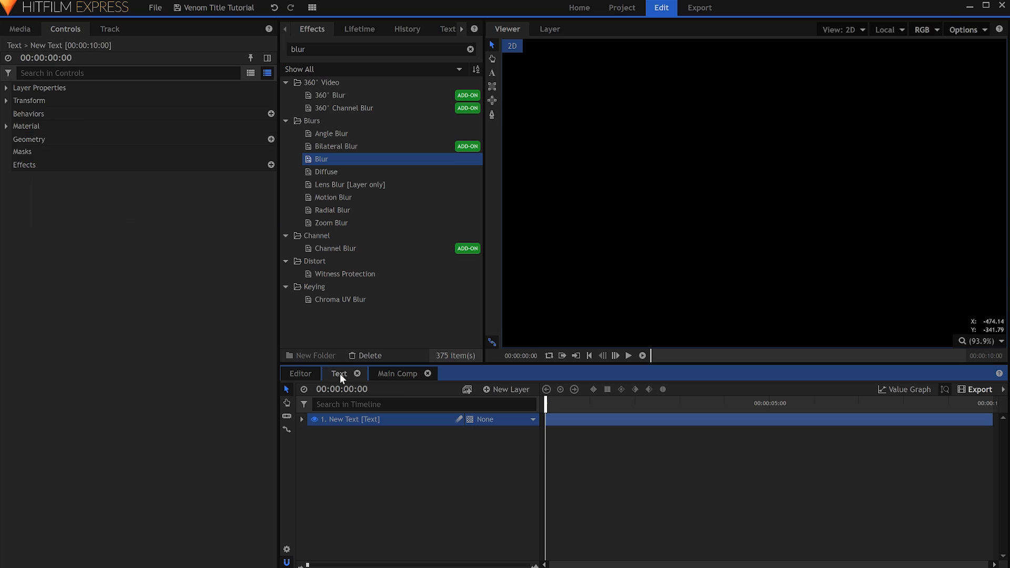
{"action": "right_click", "coordinate": [386, 419]}
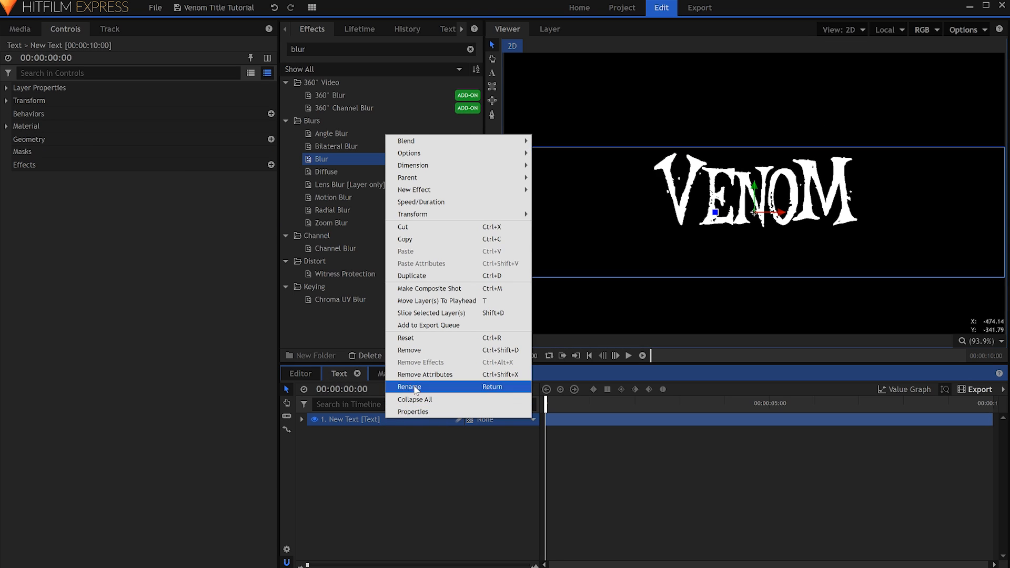
{"action": "left_click", "coordinate": [418, 240]}
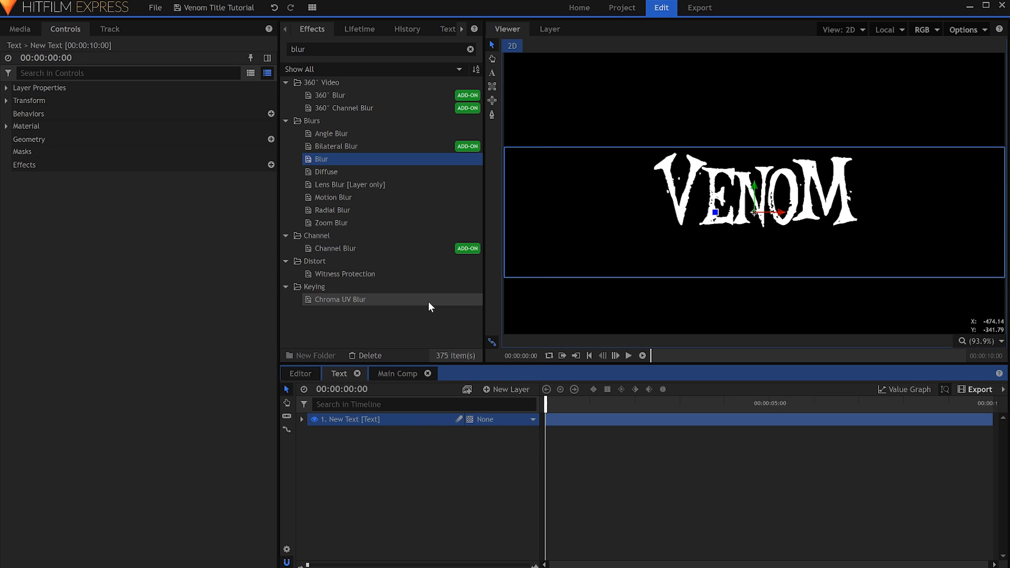
- Paste the copied New Text layer into the Main Comp timeline and move it beneath the Text composite
{"action": "left_click", "coordinate": [405, 374]}
{"action": "right_click", "coordinate": [402, 466]}
{"action": "left_click", "coordinate": [430, 487]}
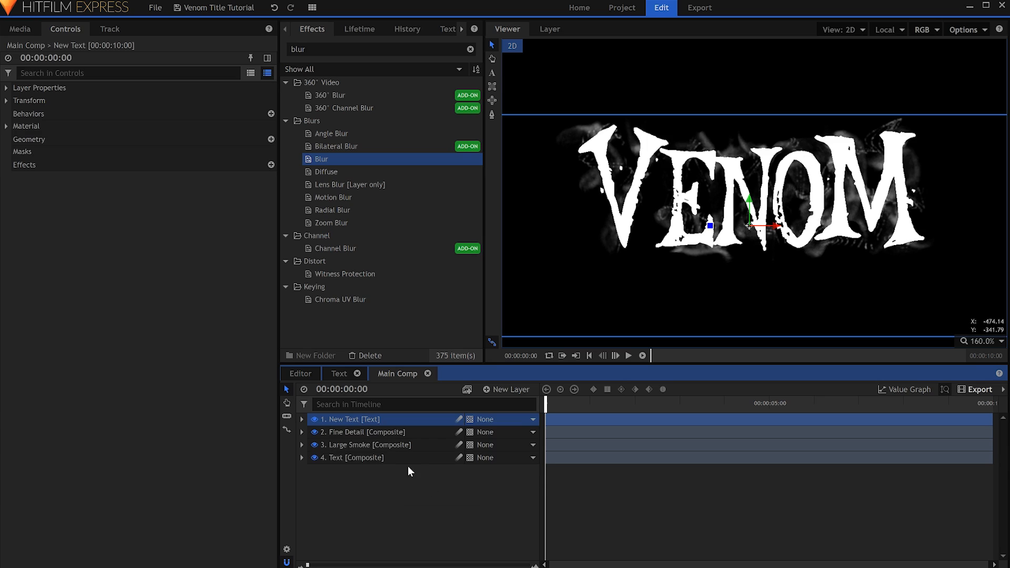
{"action": "left_click_drag", "start_coordinate": [377, 419], "coordinate": [382, 457]}
- Rename the pasted New Text layer as Title and turn off its visibility
{"action": "double_click", "coordinate": [382, 455]}
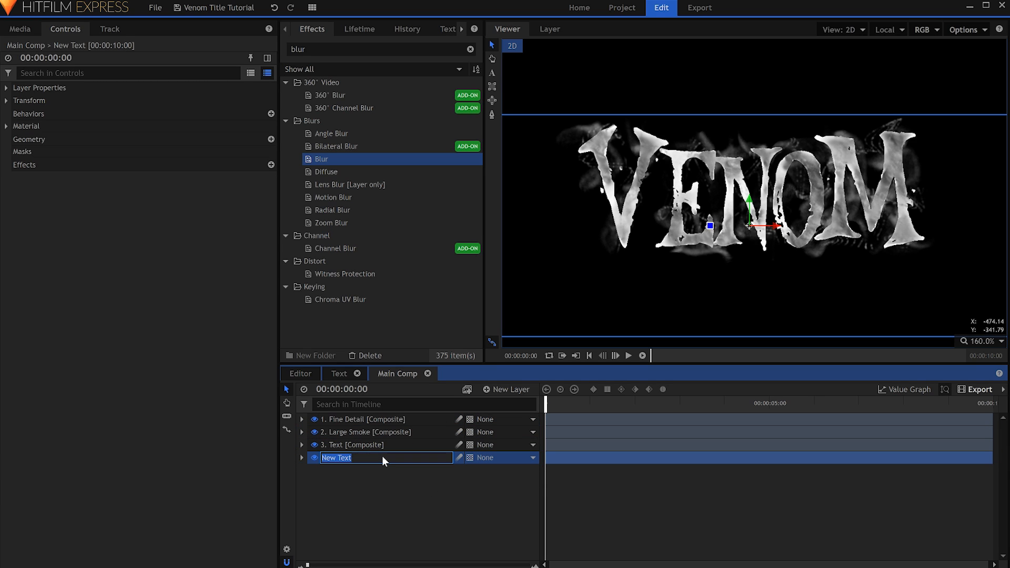
{"action": "type", "text": "Title"}
{"action": "key", "text": "Return"}
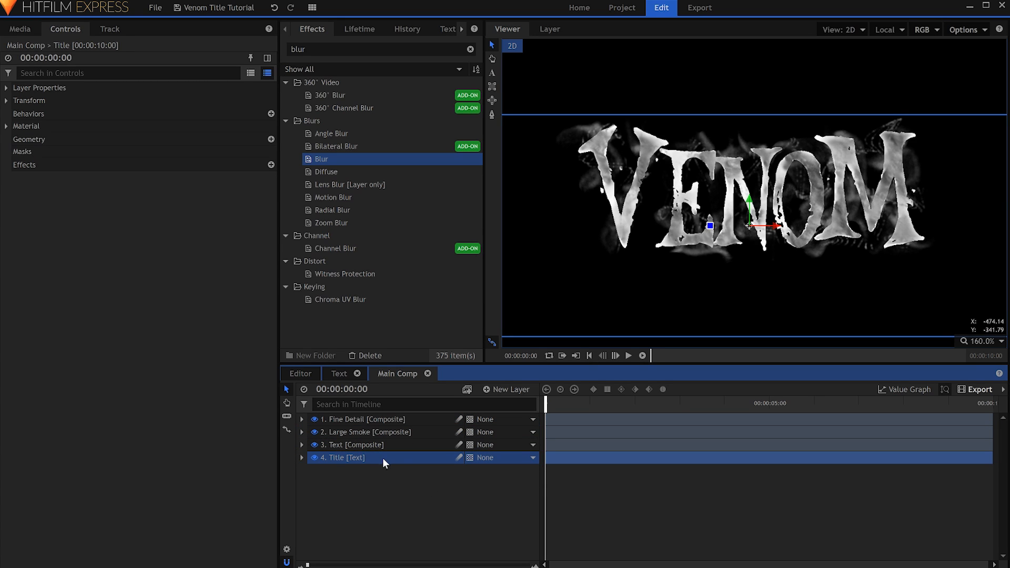
{"action": "left_click", "coordinate": [315, 458]}
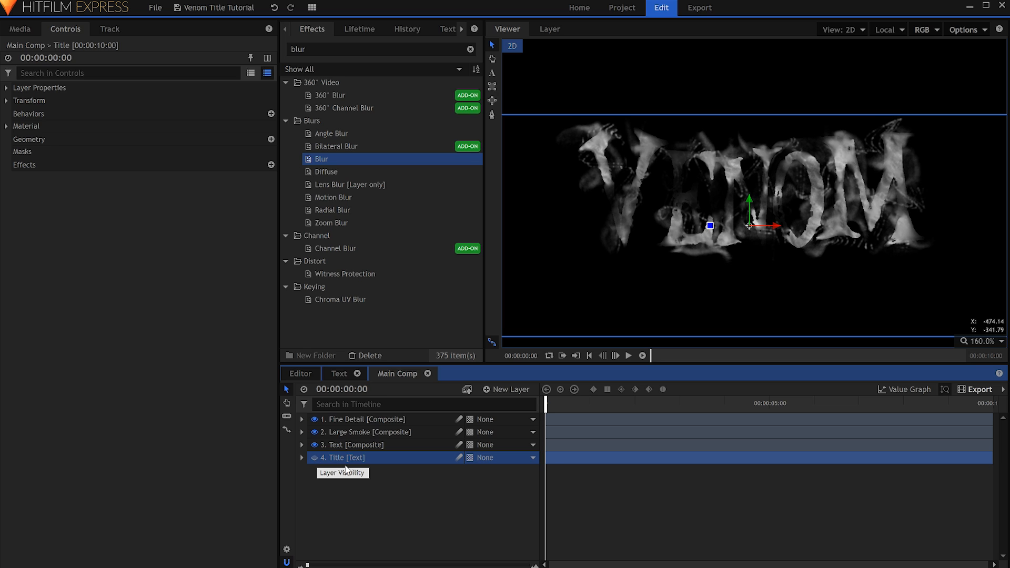
- Create a new black 1920 x 1080 plane layer named Neon Path in Main Comp
{"action": "left_click", "coordinate": [507, 389]}
{"action": "left_click", "coordinate": [522, 398]}
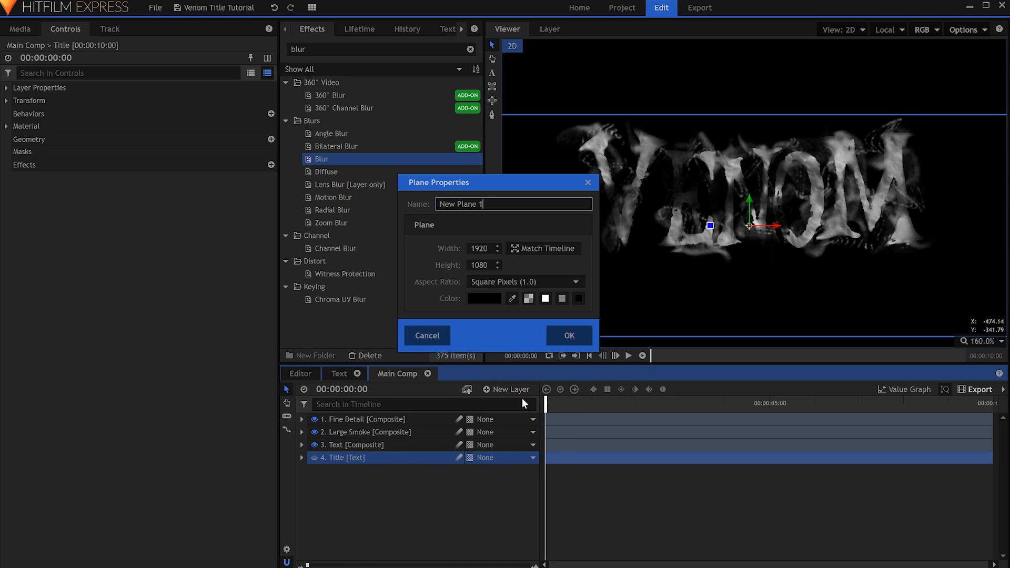
{"action": "type", "text": "Neon Path"}
{"action": "key", "text": "Return"}
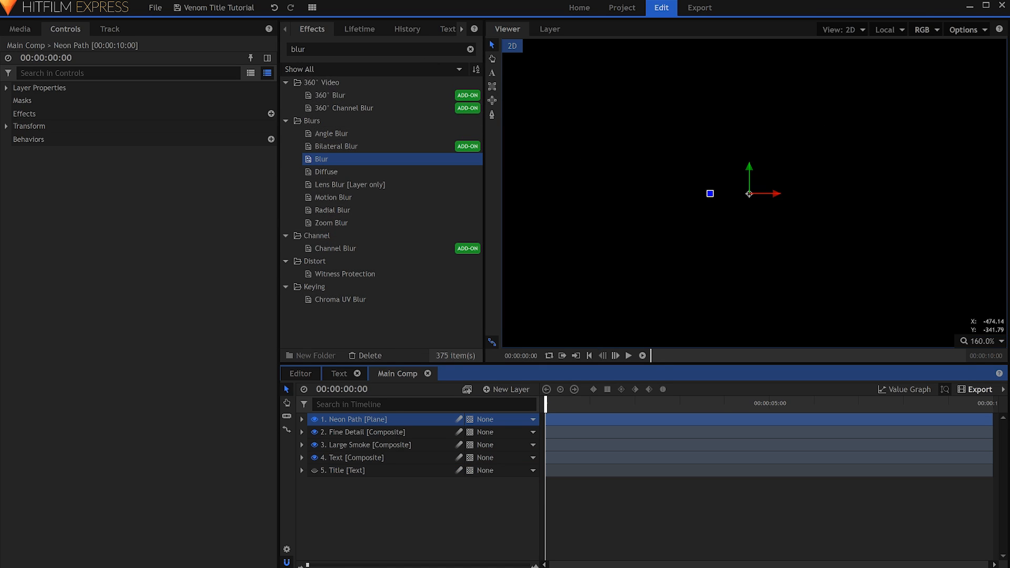
- Find the Neon Path effect and apply it to the Neon Path plane
{"action": "double_click", "coordinate": [363, 49]}
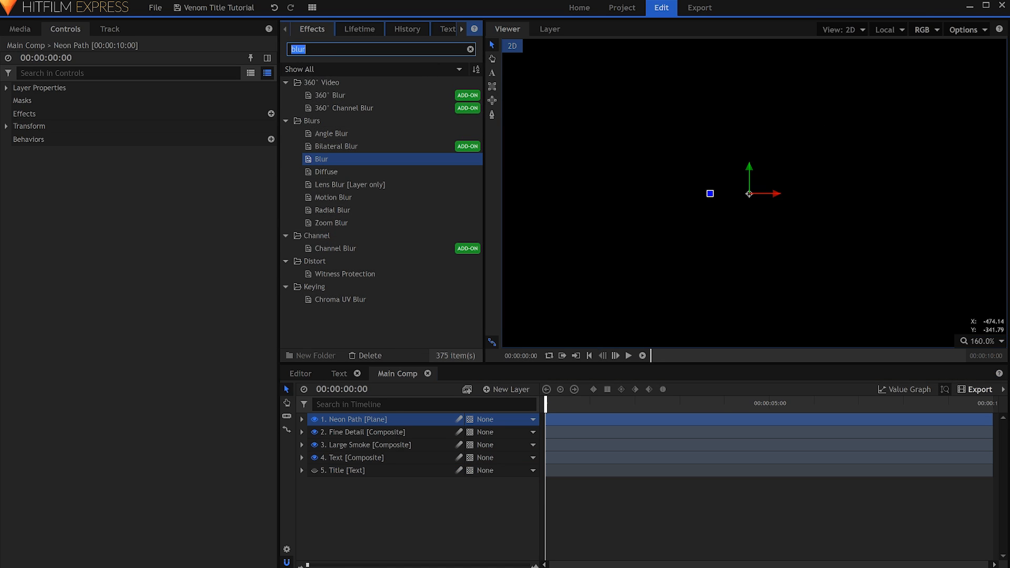
{"action": "type", "text": "Neon Path"}
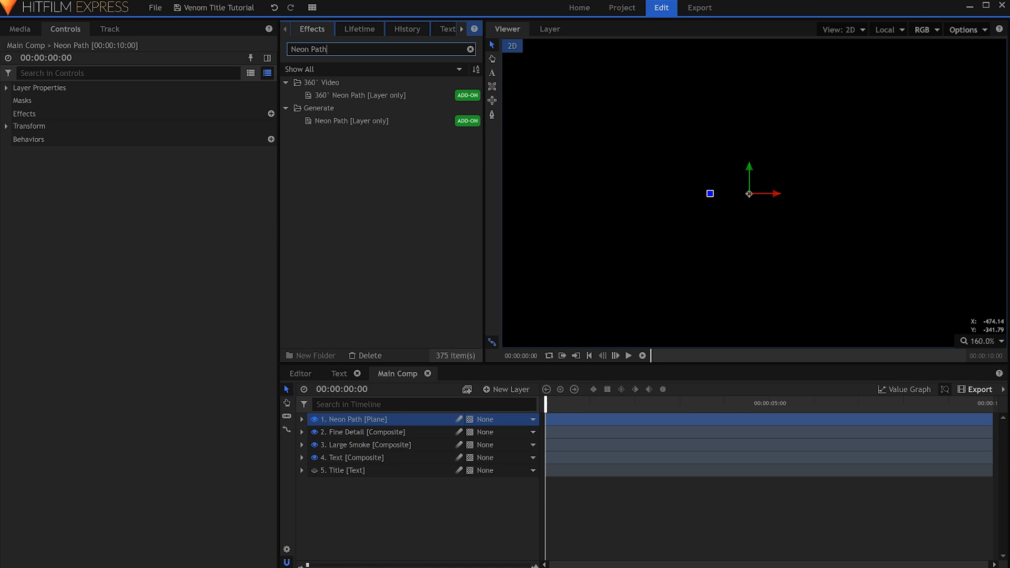
{"action": "left_click_drag", "start_coordinate": [405, 120], "coordinate": [447, 333]}
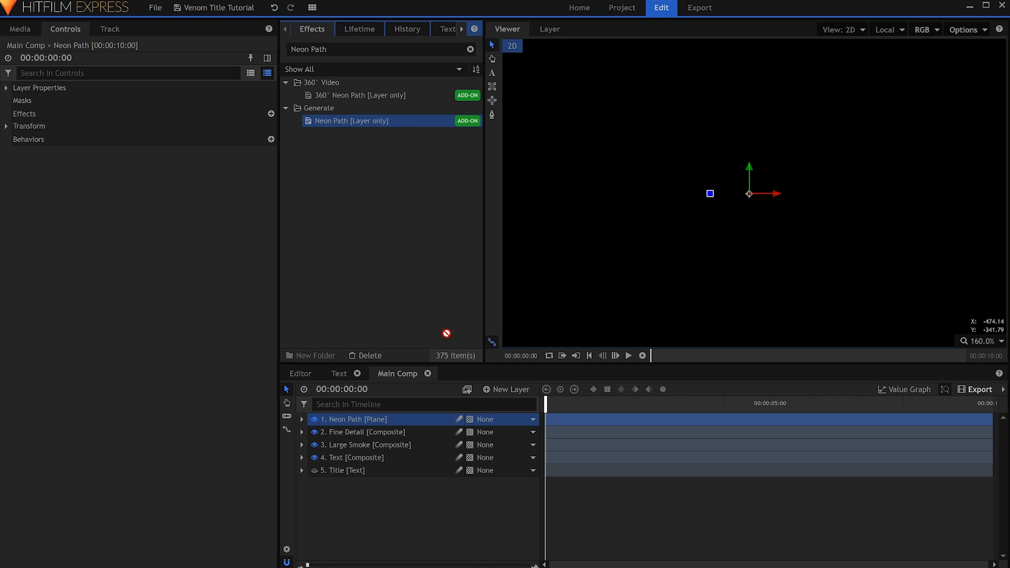
{"action": "left_click_drag", "start_coordinate": [436, 423], "coordinate": [435, 420]}
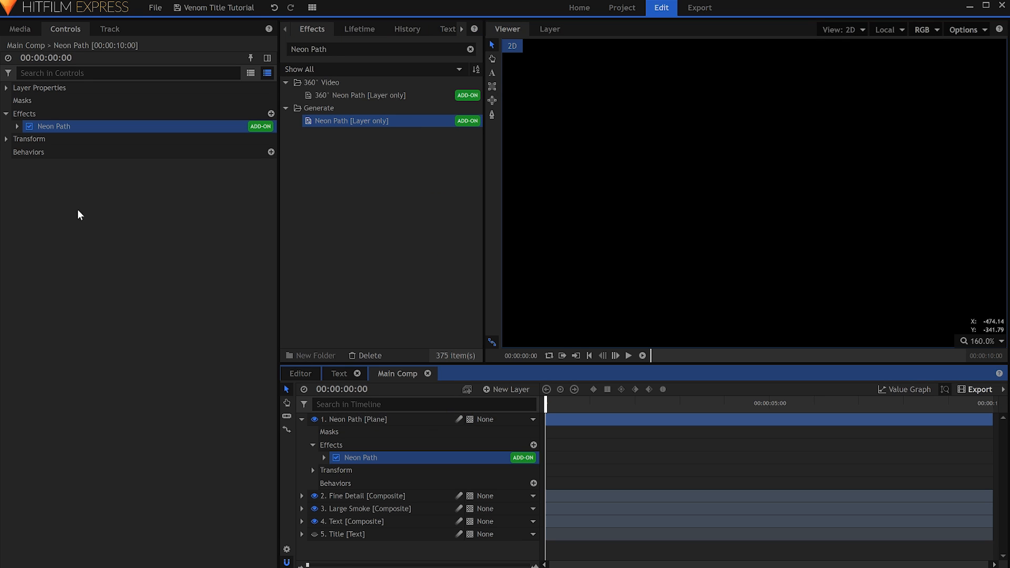
- Set the Neon Path effect to take its path from Text, using the Title layer as the source
{"action": "left_click", "coordinate": [17, 127]}
{"action": "left_click", "coordinate": [191, 152]}
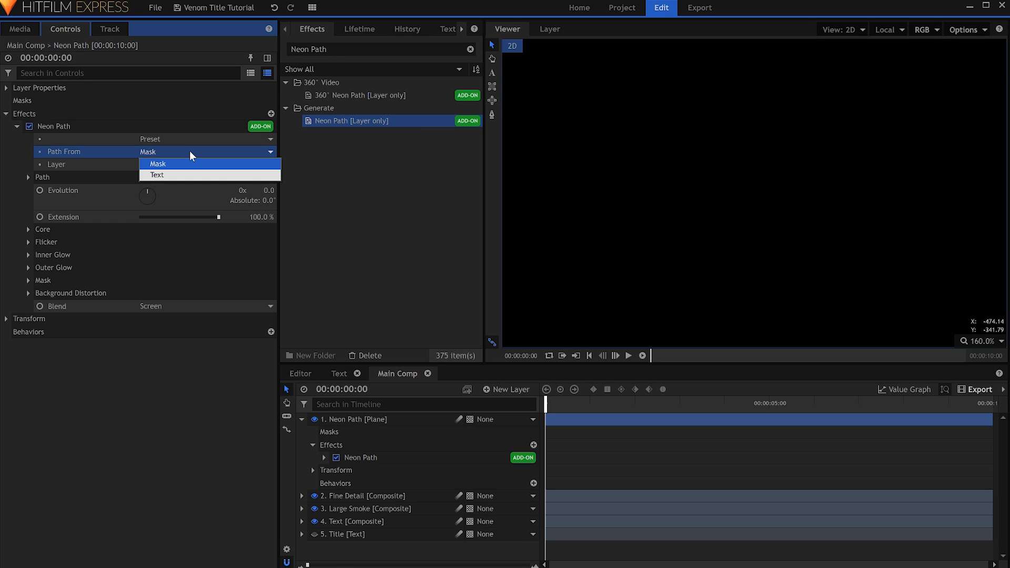
{"action": "left_click", "coordinate": [192, 174]}
{"action": "left_click", "coordinate": [191, 165]}
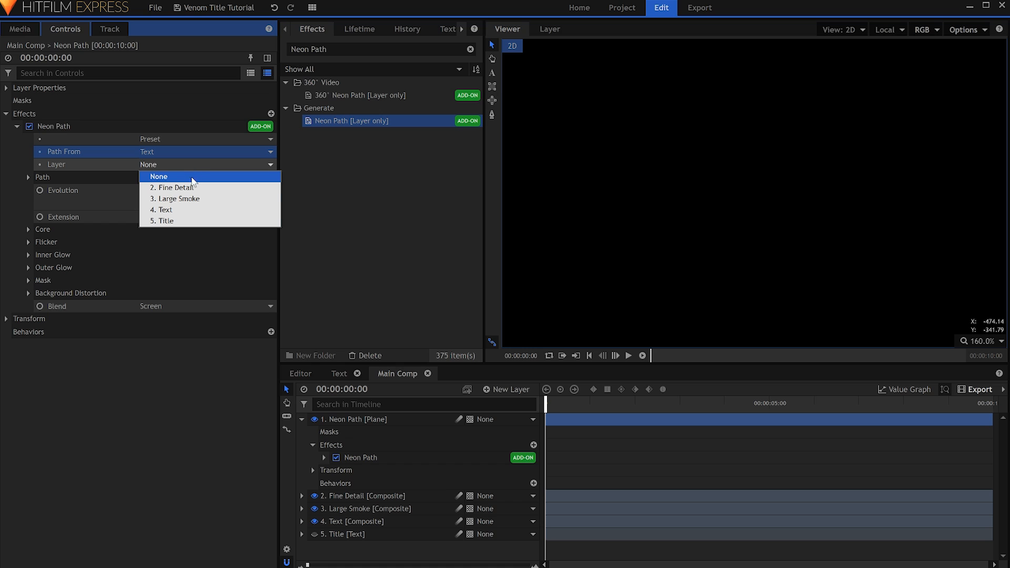
{"action": "left_click", "coordinate": [194, 219]}
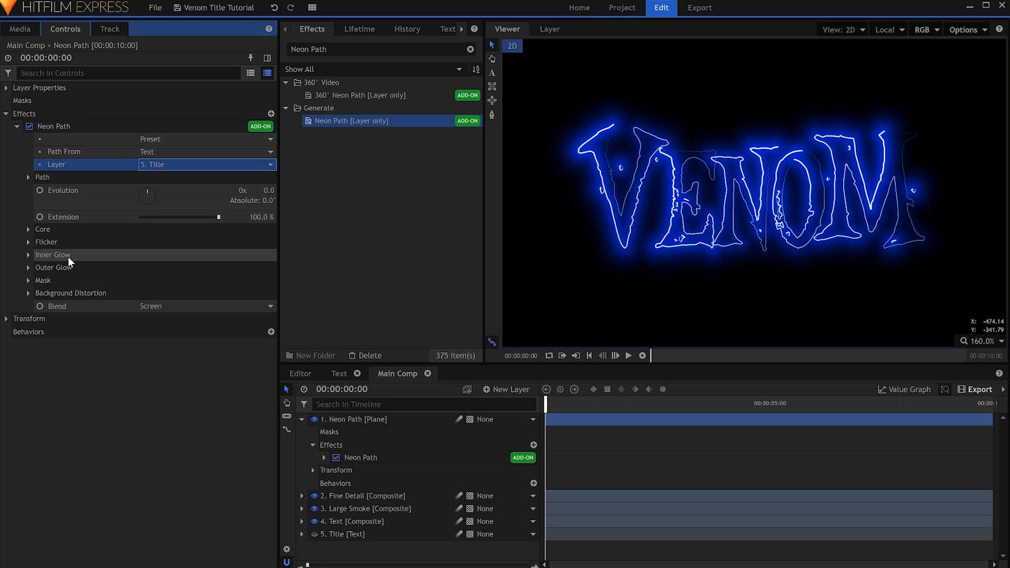
- Remove the Neon Path effect's inner glow by setting its width to 0 px and alpha to 0.00
{"action": "left_click", "coordinate": [28, 255]}
{"action": "left_click_drag", "start_coordinate": [150, 268], "coordinate": [136, 267]}
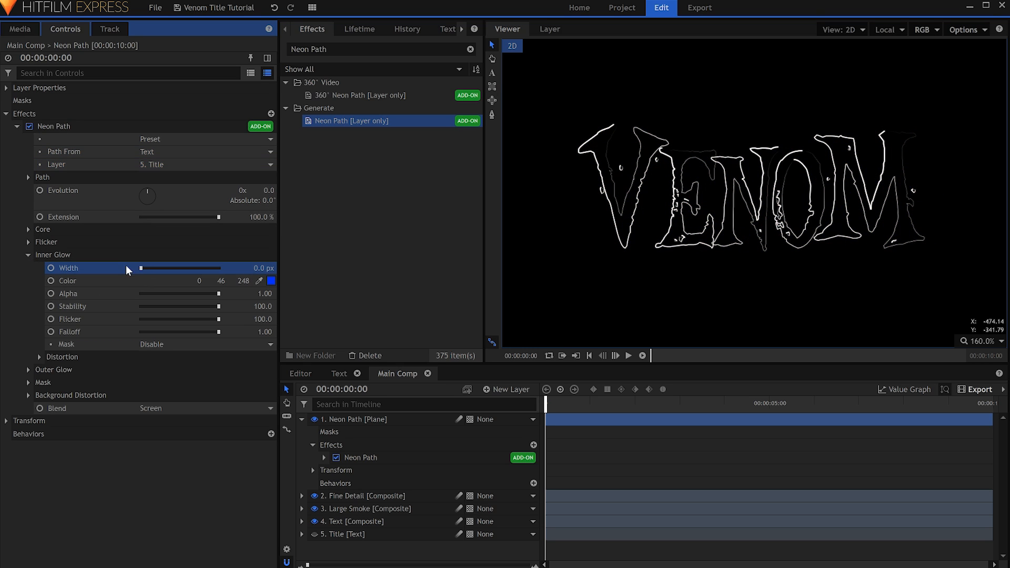
{"action": "left_click_drag", "start_coordinate": [219, 293], "coordinate": [114, 296]}
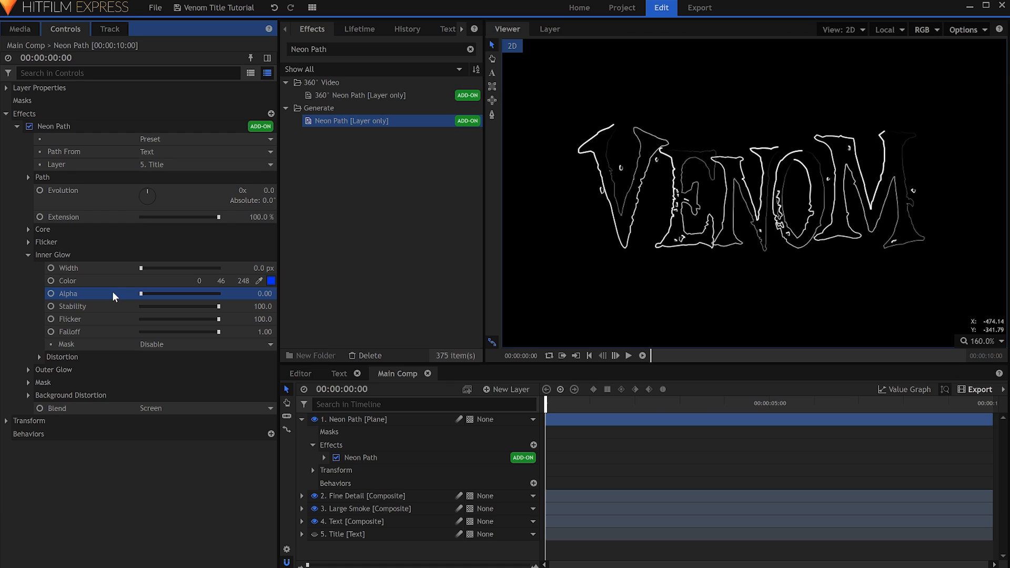
{"action": "left_click", "coordinate": [28, 255]}
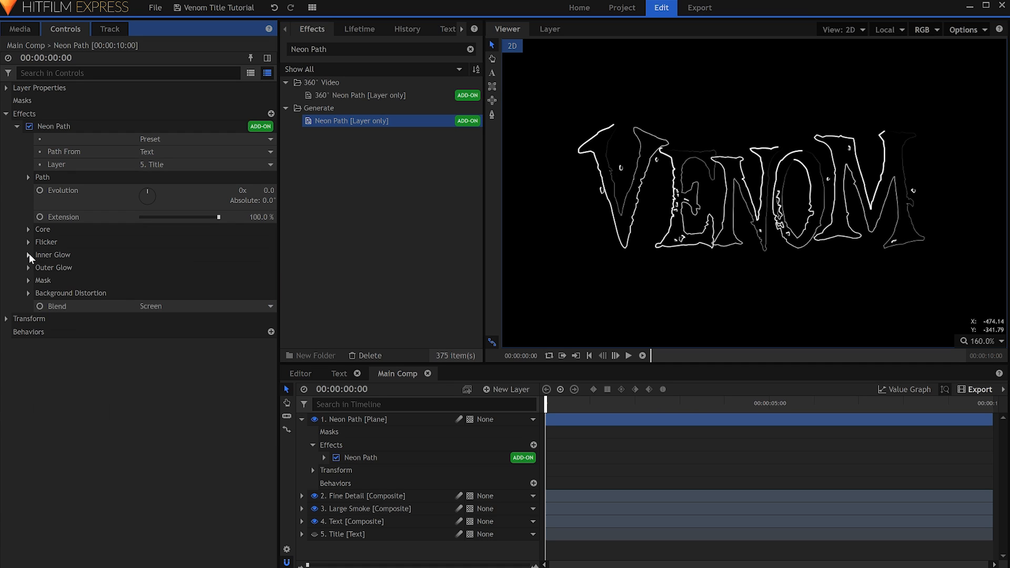
- Set the Neon Path effect's core distortion to 106 px and disable Blend on Top
{"action": "left_click", "coordinate": [28, 230]}
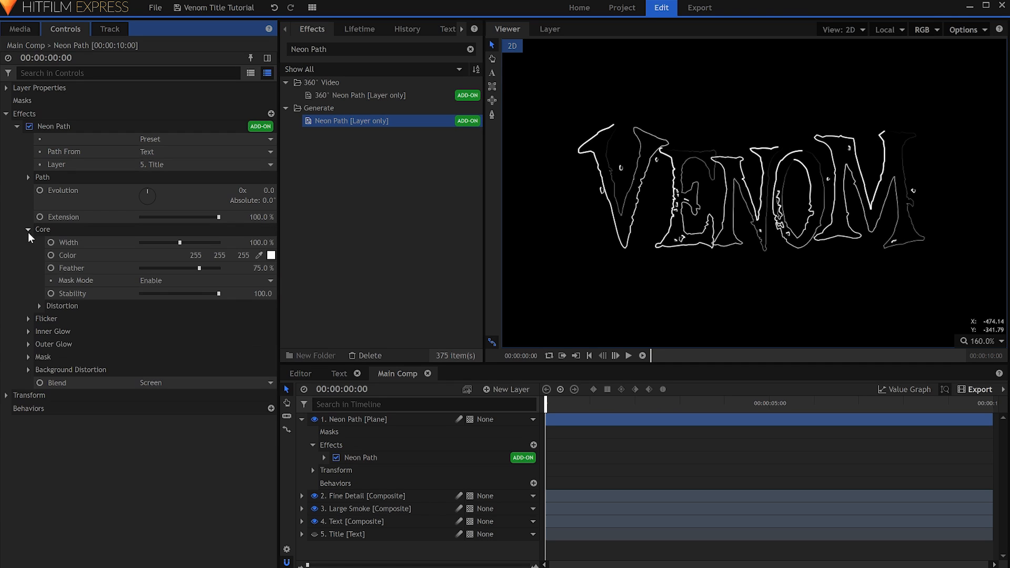
{"action": "left_click", "coordinate": [39, 307]}
{"action": "mouse_move", "coordinate": [141, 320]}
{"action": "left_mouse_down"}
{"action": "mouse_move", "coordinate": [201, 318]}
{"action": "mouse_move", "coordinate": [152, 317]}
{"action": "mouse_move", "coordinate": [181, 320]}
{"action": "left_mouse_up"}
{"action": "left_click", "coordinate": [181, 332]}
{"action": "left_click", "coordinate": [181, 343]}
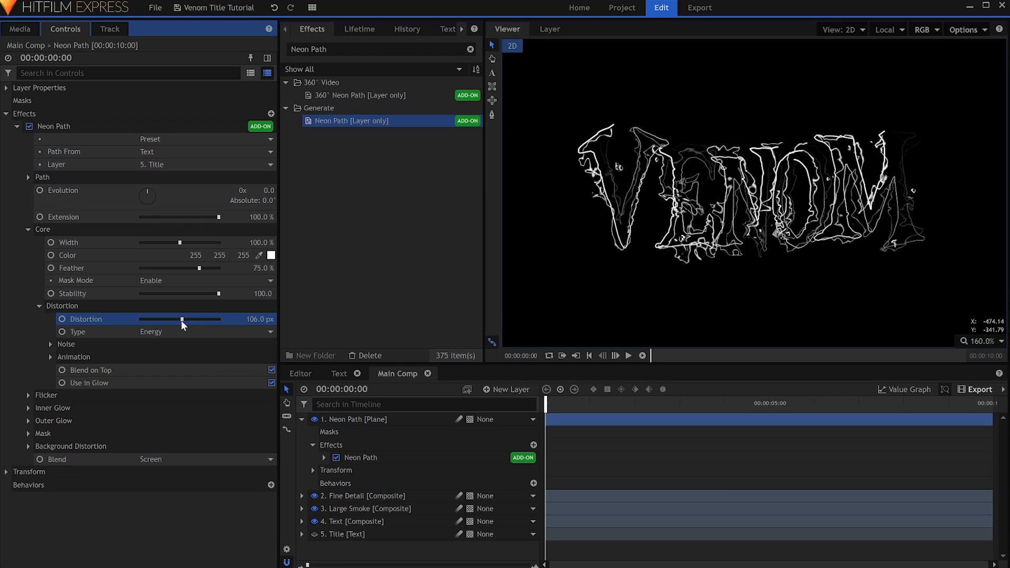
{"action": "left_click", "coordinate": [271, 370]}
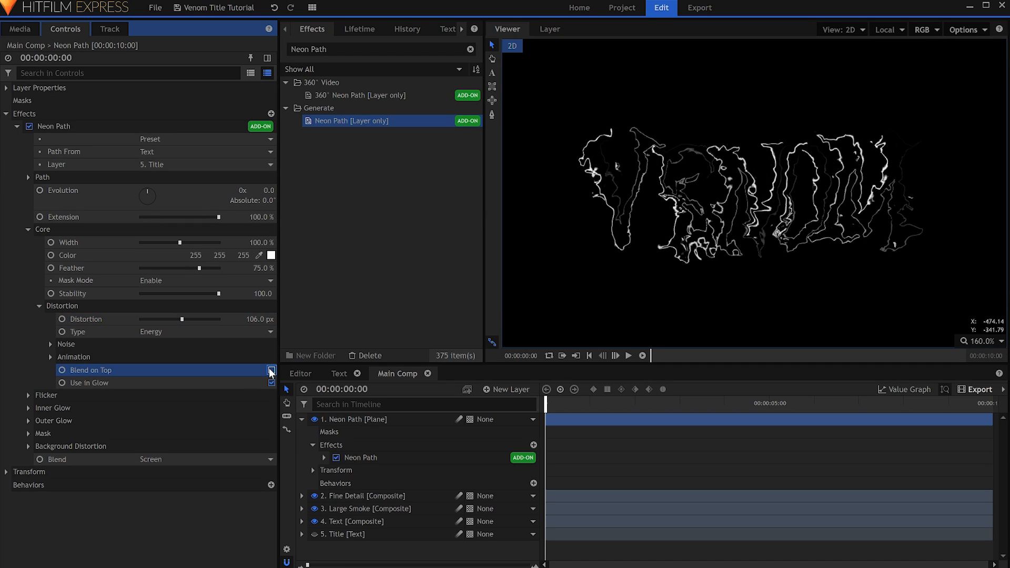
{"action": "left_click", "coordinate": [17, 126]}
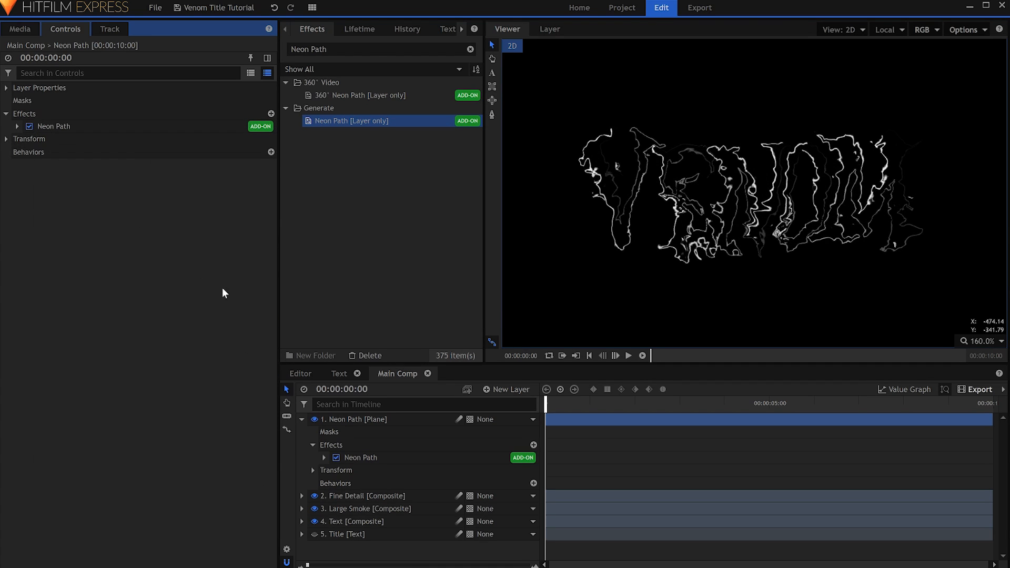
{"action": "left_click", "coordinate": [303, 418]}
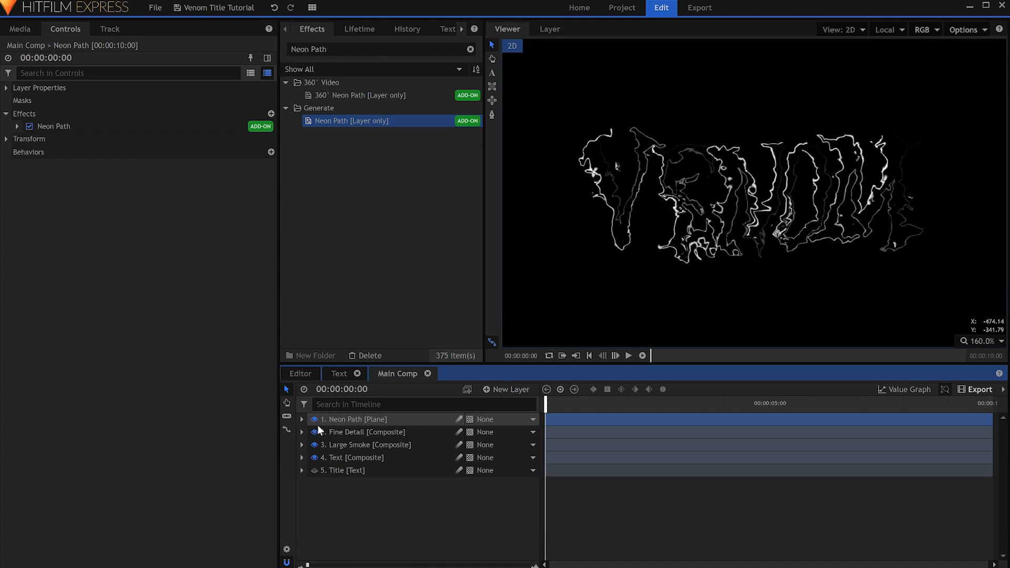
- Copy the Heat Distortion effect from the Text composite and paste it onto the Neon Path plane
{"action": "left_click", "coordinate": [375, 457]}
{"action": "right_click", "coordinate": [107, 139]}
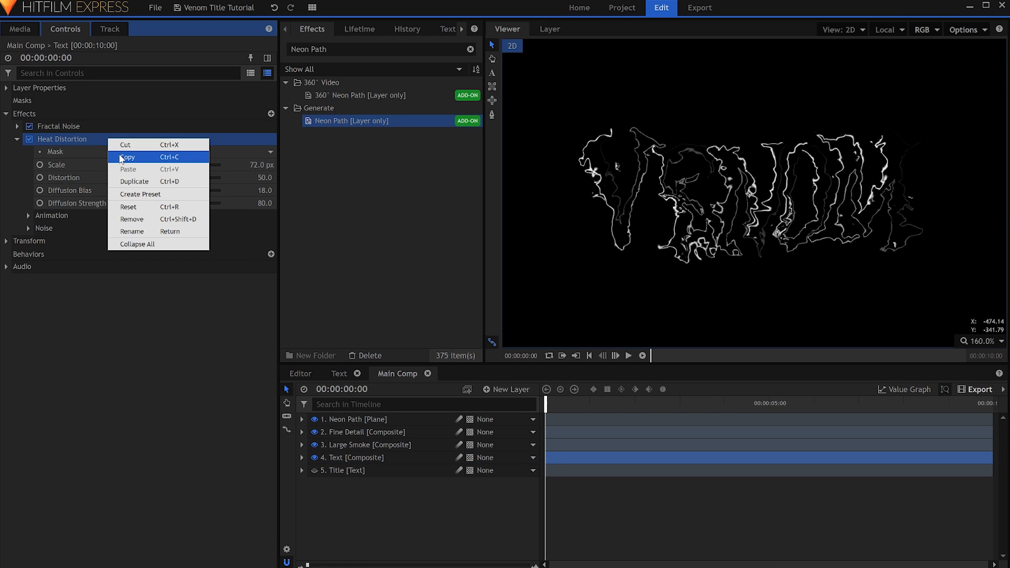
{"action": "left_click", "coordinate": [121, 158]}
{"action": "left_click", "coordinate": [361, 420]}
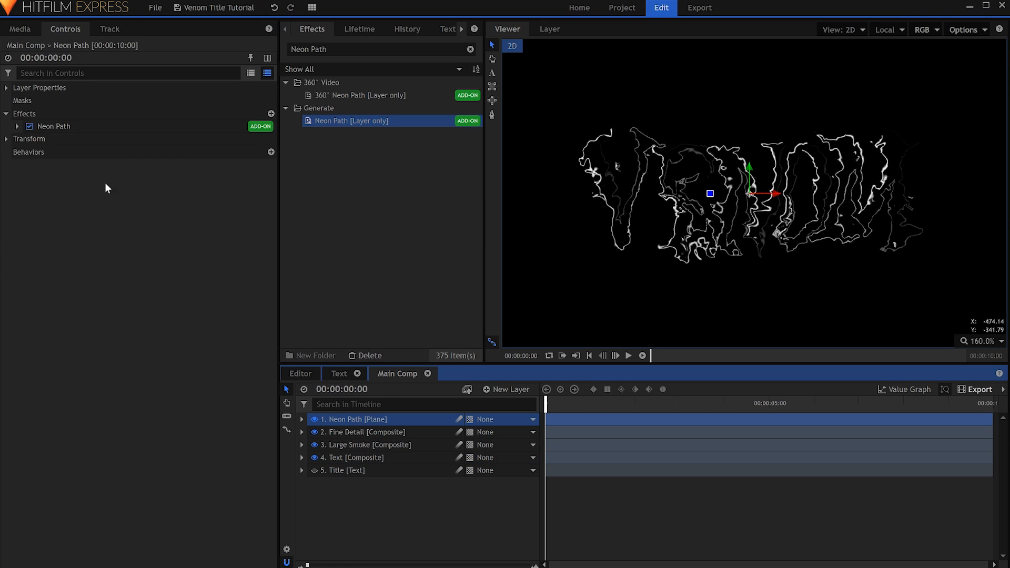
{"action": "right_click", "coordinate": [29, 111]}
{"action": "left_click", "coordinate": [52, 133]}
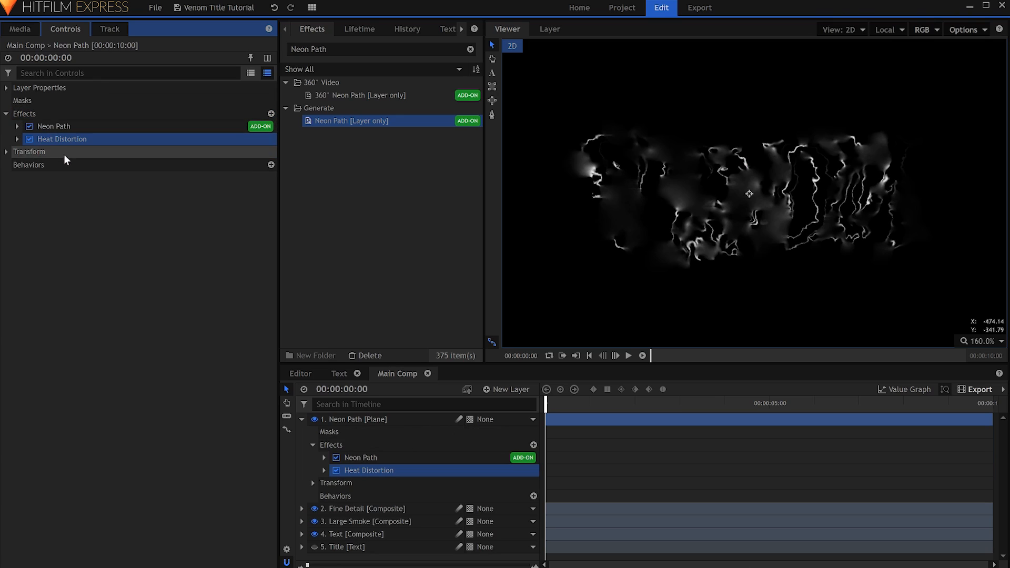
- Set the diffusion strength of the Neon Path plane's Heat Distortion effect to 10
{"action": "left_click", "coordinate": [17, 139]}
{"action": "left_click", "coordinate": [159, 205]}
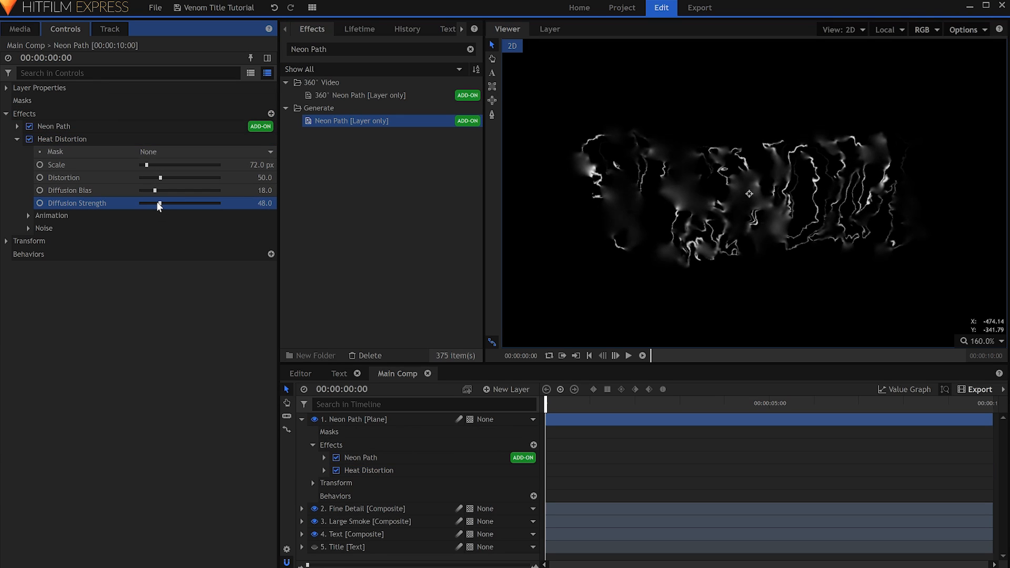
{"action": "left_click_drag", "start_coordinate": [160, 205], "coordinate": [144, 208]}
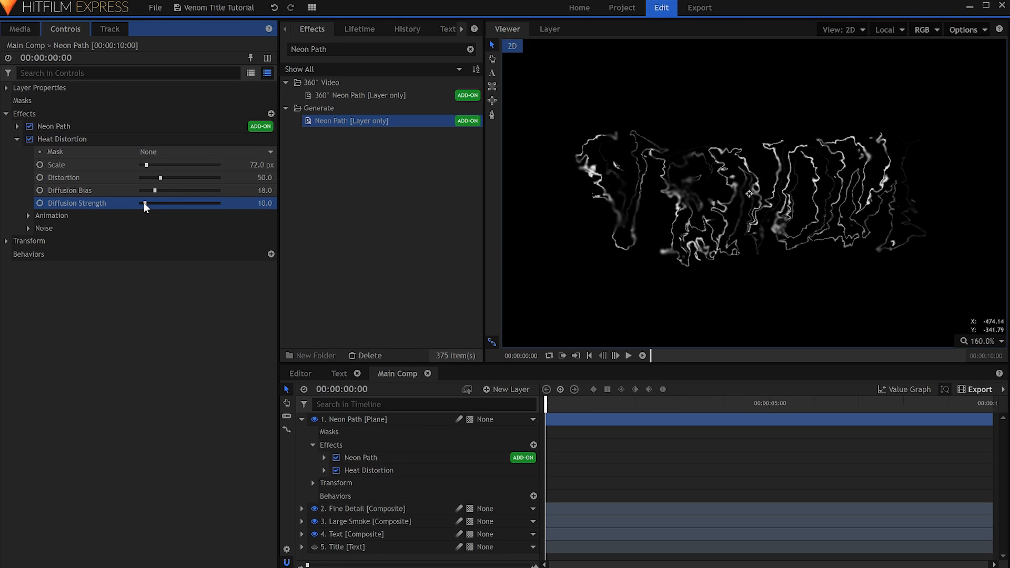
- Change the Neon Path plane's blend mode so its black background stops hiding the layers beneath
{"action": "right_click", "coordinate": [375, 420]}
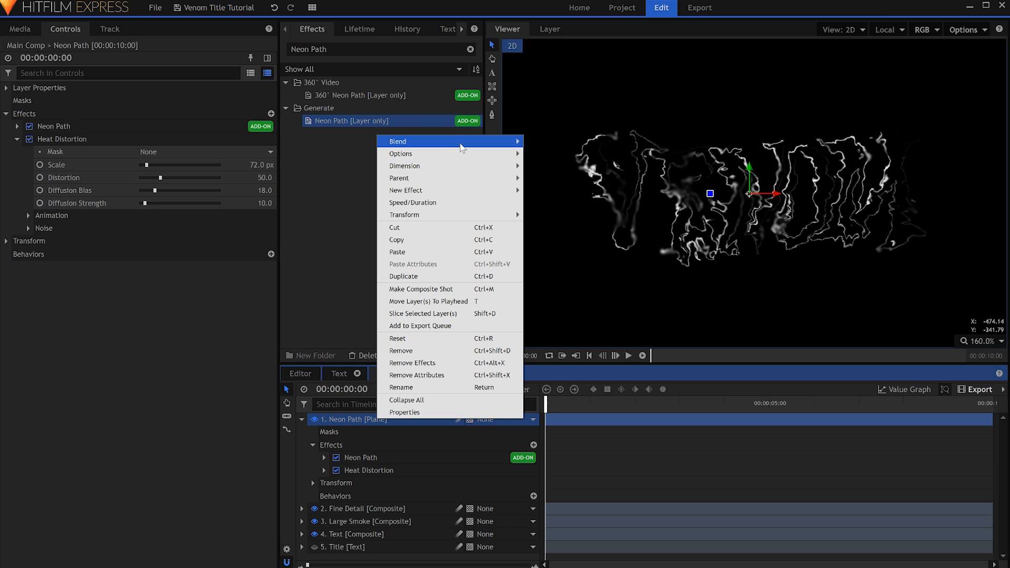
{"action": "mouse_move", "coordinate": [461, 142]}
{"action": "left_click", "coordinate": [546, 155]}
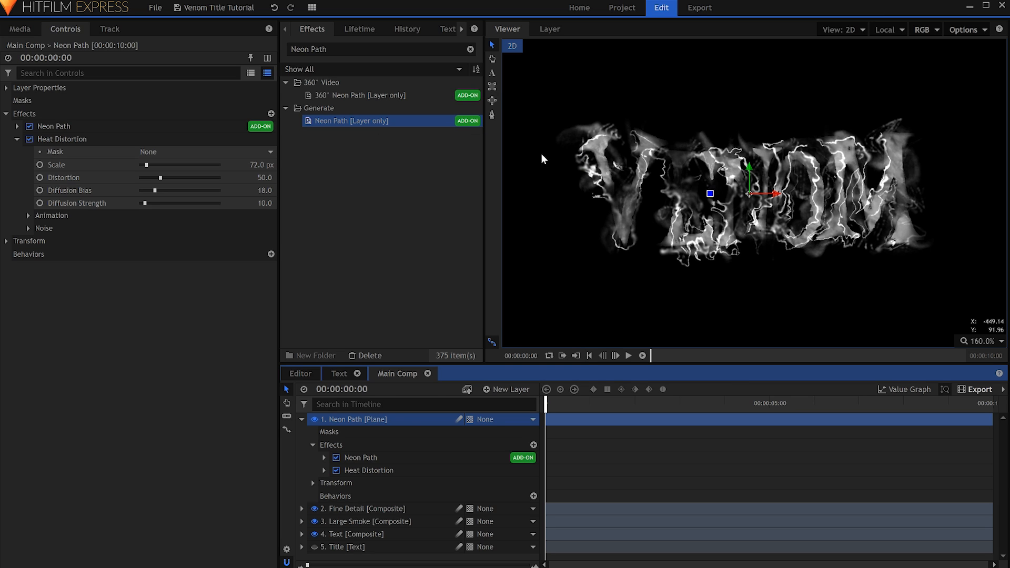
- Reduce the Neon Path plane's opacity to 29%
{"action": "left_click", "coordinate": [17, 139]}
{"action": "left_click", "coordinate": [6, 151]}
{"action": "left_click", "coordinate": [162, 164]}
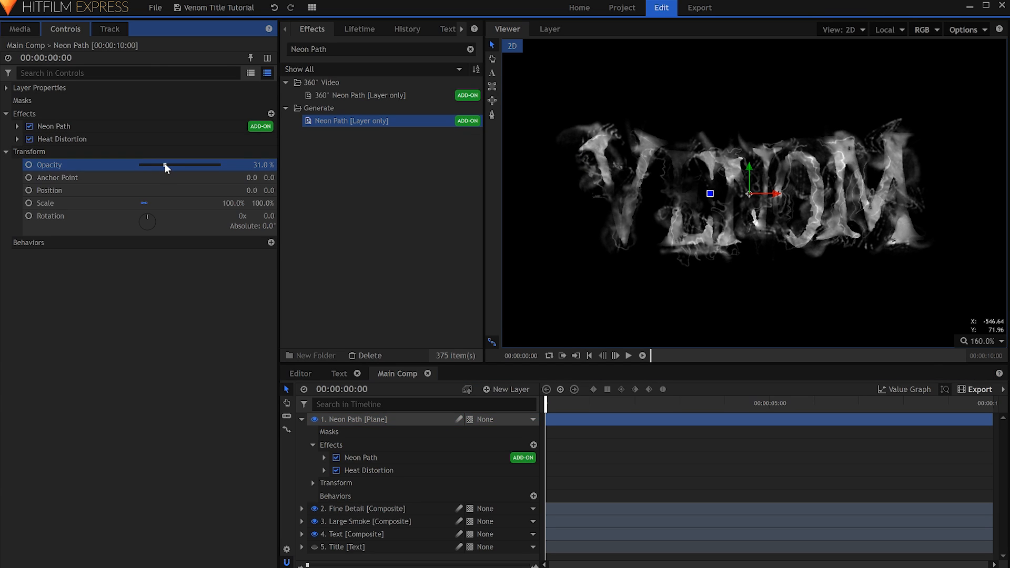
{"action": "left_click_drag", "start_coordinate": [165, 164], "coordinate": [163, 164]}
{"action": "left_click", "coordinate": [301, 419]}
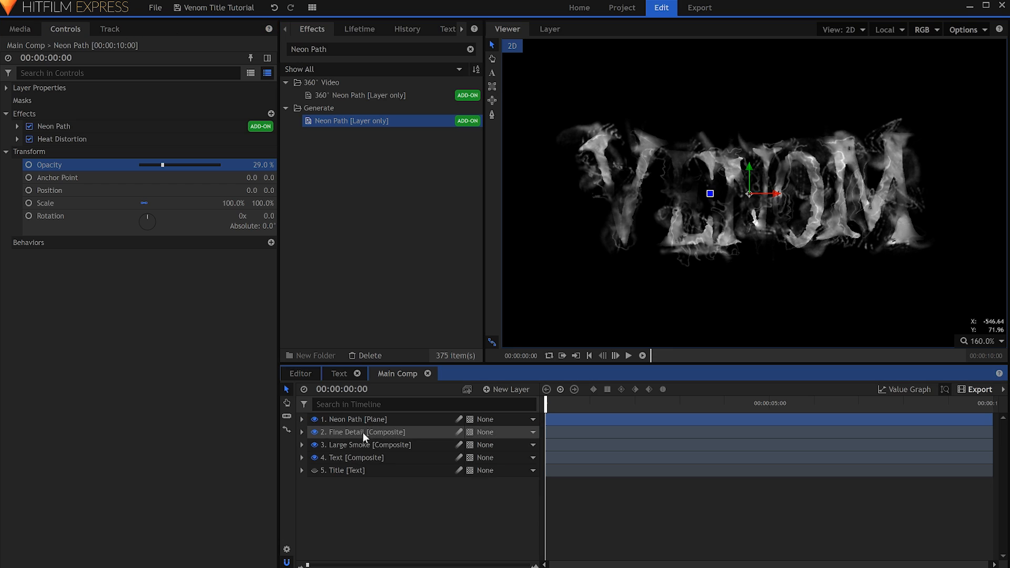
- Add a grade layer above all other Main Comp layers and apply the Curves effect to it
{"action": "left_click", "coordinate": [506, 389]}
{"action": "left_click", "coordinate": [514, 427]}
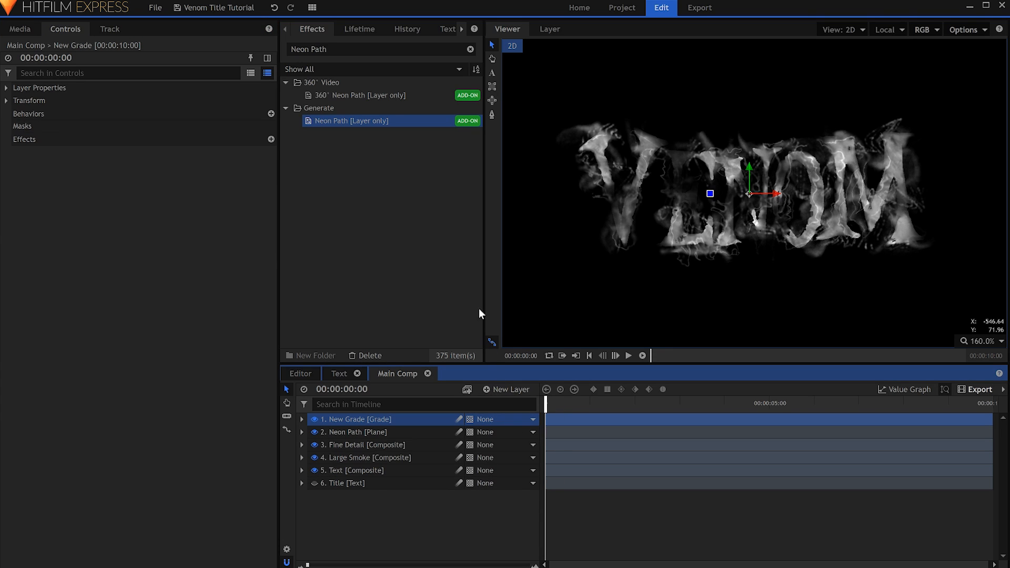
{"action": "left_click", "coordinate": [410, 49]}
{"action": "type", "text": "curves"}
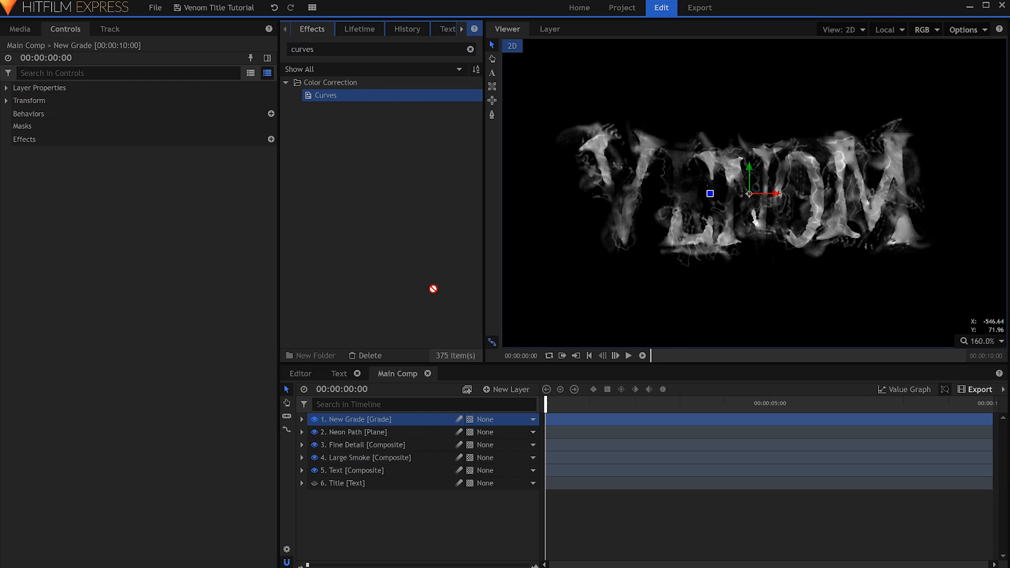
{"action": "left_click_drag", "start_coordinate": [419, 429], "coordinate": [419, 427]}
- Bend the red channel's curve downward in the grade layer's Curves effect to tint the title teal
{"action": "left_click", "coordinate": [17, 152]}
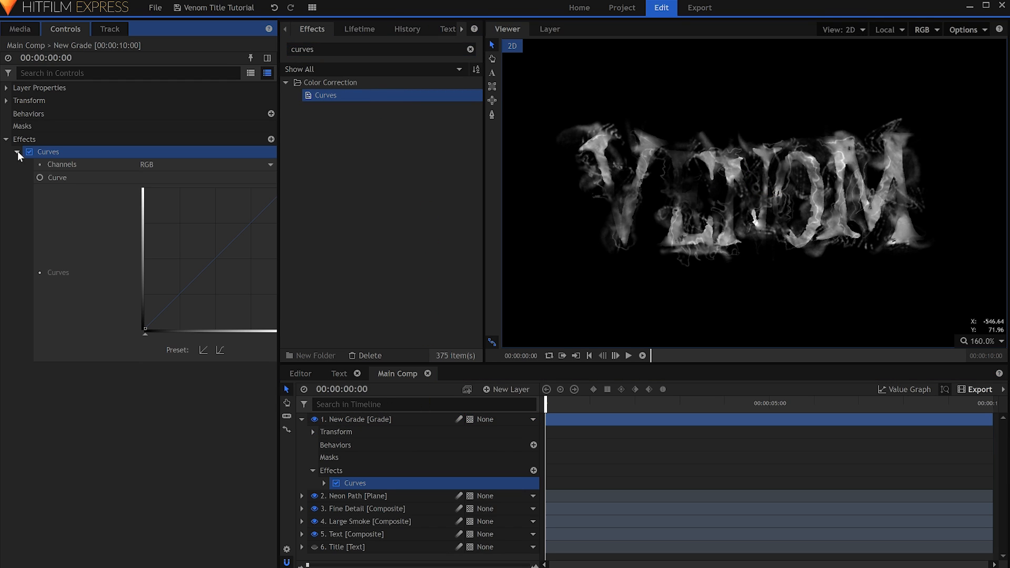
{"action": "left_click", "coordinate": [188, 164]}
{"action": "left_click", "coordinate": [189, 187]}
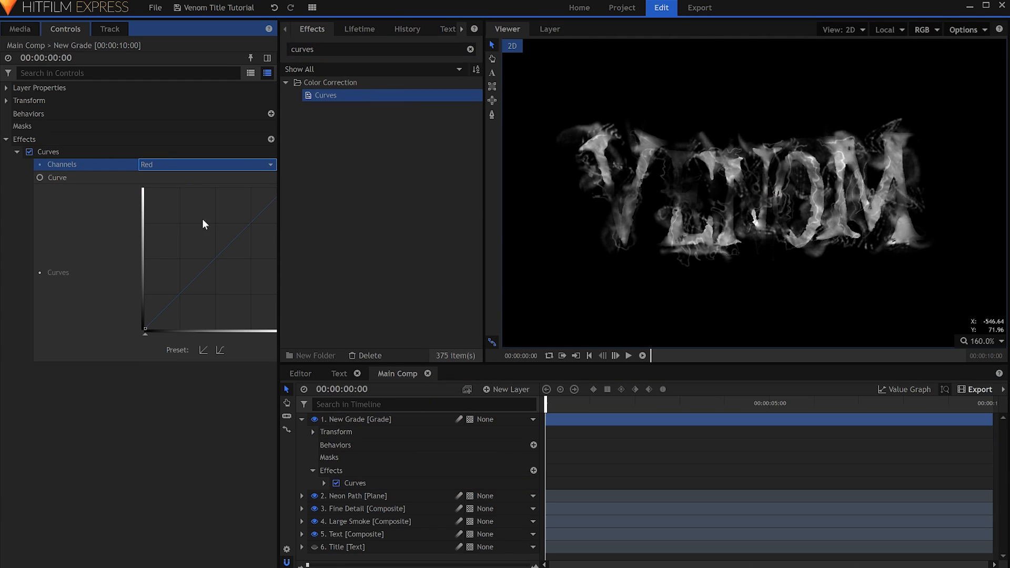
{"action": "left_click_drag", "start_coordinate": [189, 286], "coordinate": [216, 301]}
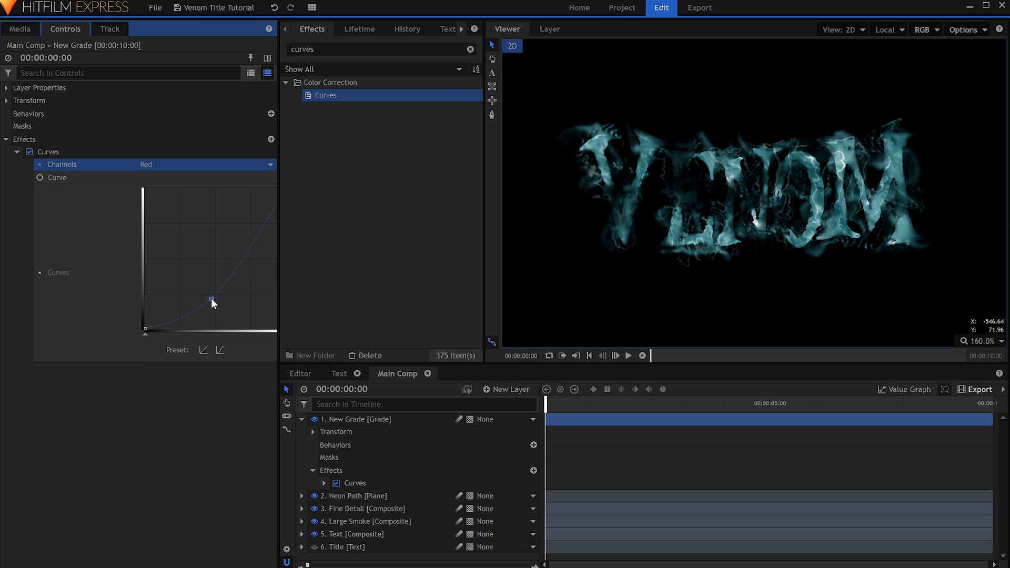
- Bend the green channel's curve slightly downward and add a point to the blue channel's curve in the grade layer's Curves effect
{"action": "left_click", "coordinate": [180, 166]}
{"action": "left_click", "coordinate": [182, 194]}
{"action": "left_click_drag", "start_coordinate": [190, 287], "coordinate": [197, 293]}
{"action": "left_click", "coordinate": [182, 165]}
{"action": "left_click", "coordinate": [185, 205]}
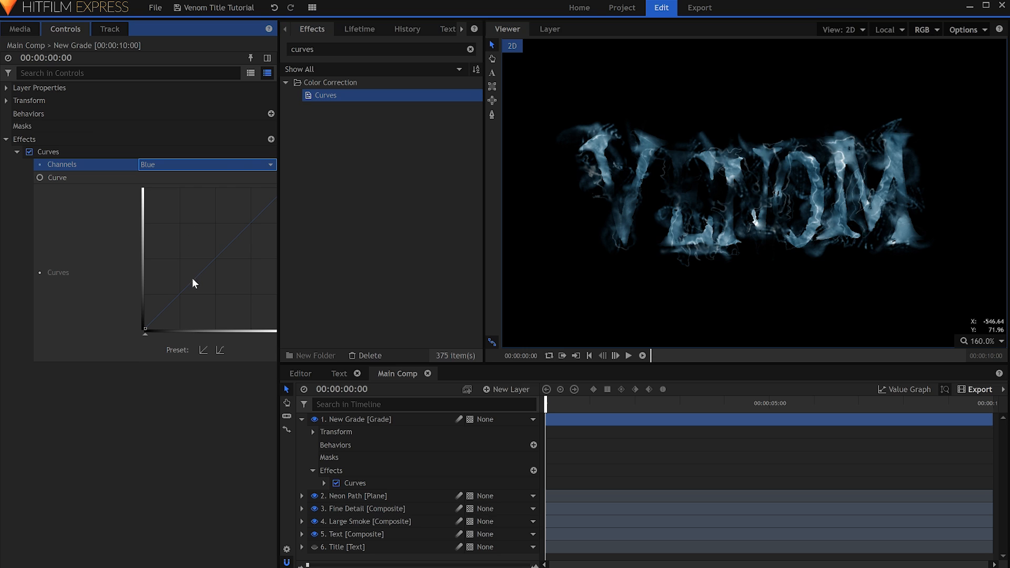
{"action": "left_click_drag", "start_coordinate": [191, 277], "coordinate": [191, 278]}
- Find the Glow effect and apply it to the grade layer beneath Curves
{"action": "double_click", "coordinate": [302, 50]}
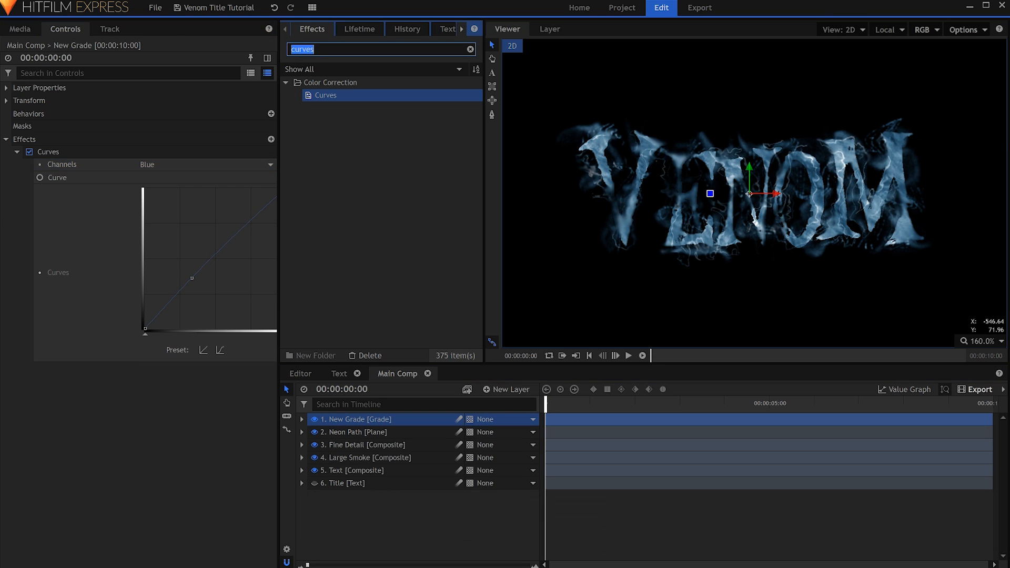
{"action": "type", "text": "glow"}
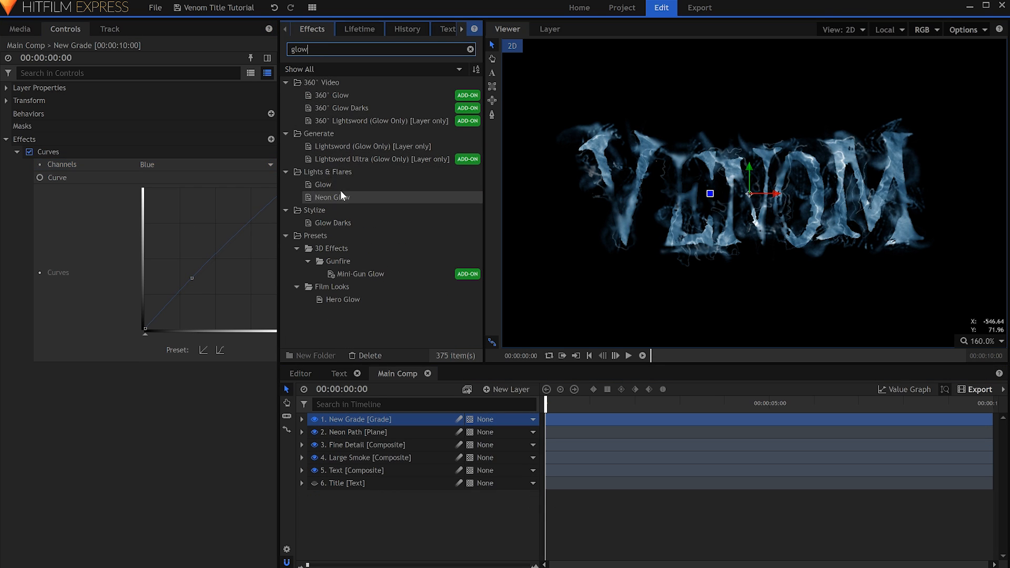
{"action": "left_click_drag", "start_coordinate": [323, 184], "coordinate": [18, 151]}
{"action": "left_click", "coordinate": [17, 151]}
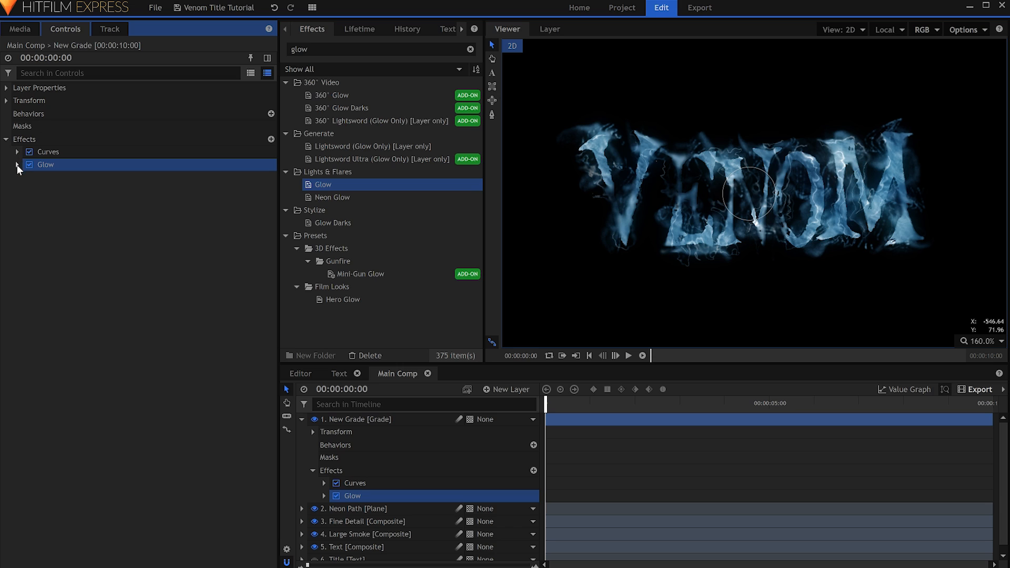
- Set the Glow effect's intensity to 0.3, threshold to 57%, radius to 25.6 px and blend to Add
{"action": "left_click", "coordinate": [17, 165]}
{"action": "left_click_drag", "start_coordinate": [172, 190], "coordinate": [219, 179]}
{"action": "left_click", "coordinate": [157, 215]}
{"action": "left_click", "coordinate": [156, 250]}
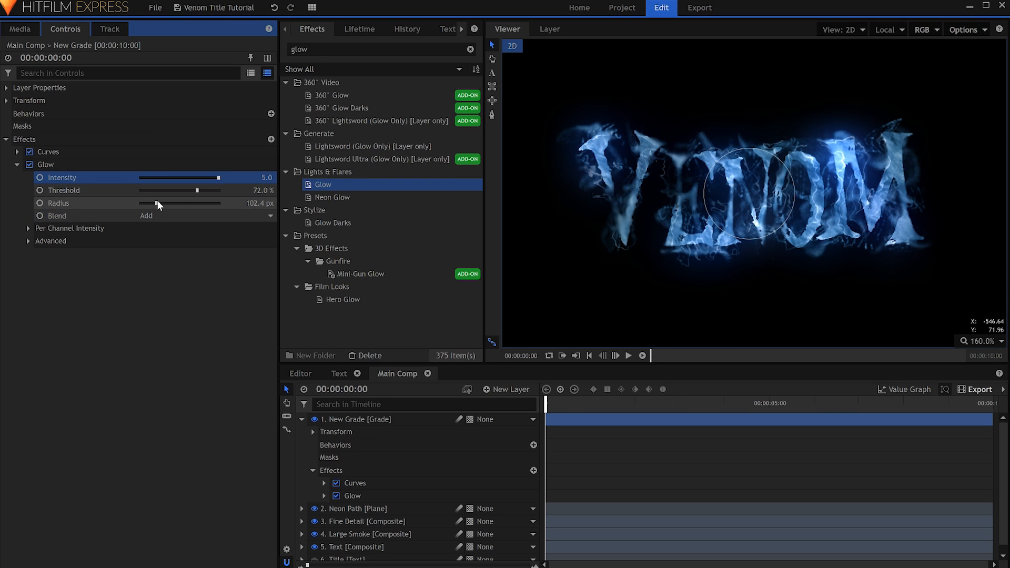
{"action": "left_click_drag", "start_coordinate": [157, 203], "coordinate": [145, 177]}
- Raise the green channel's curve point slightly in the grade layer's Curves effect and collapse both effects
{"action": "left_click", "coordinate": [17, 152]}
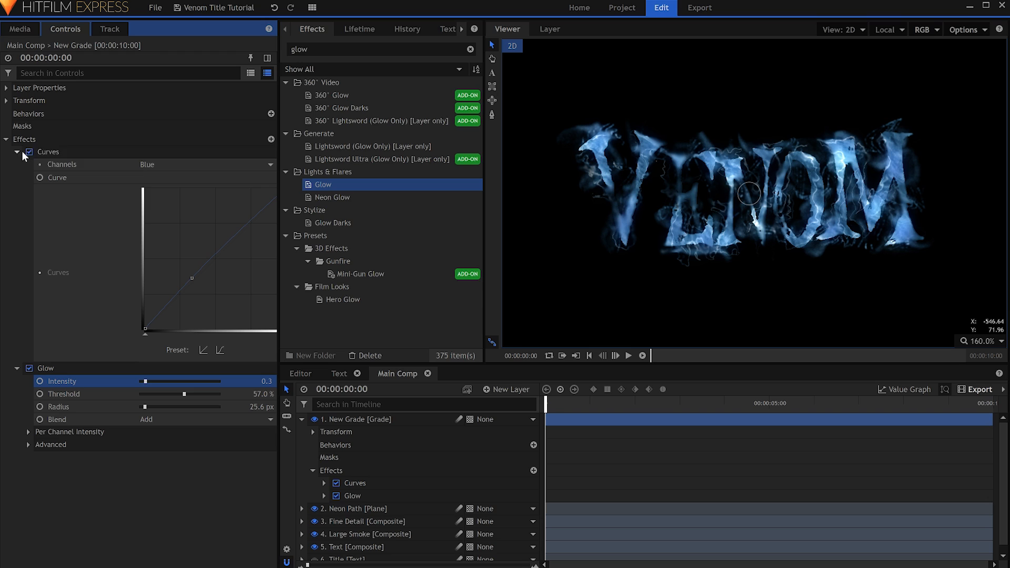
{"action": "left_click", "coordinate": [156, 165]}
{"action": "left_click", "coordinate": [169, 196]}
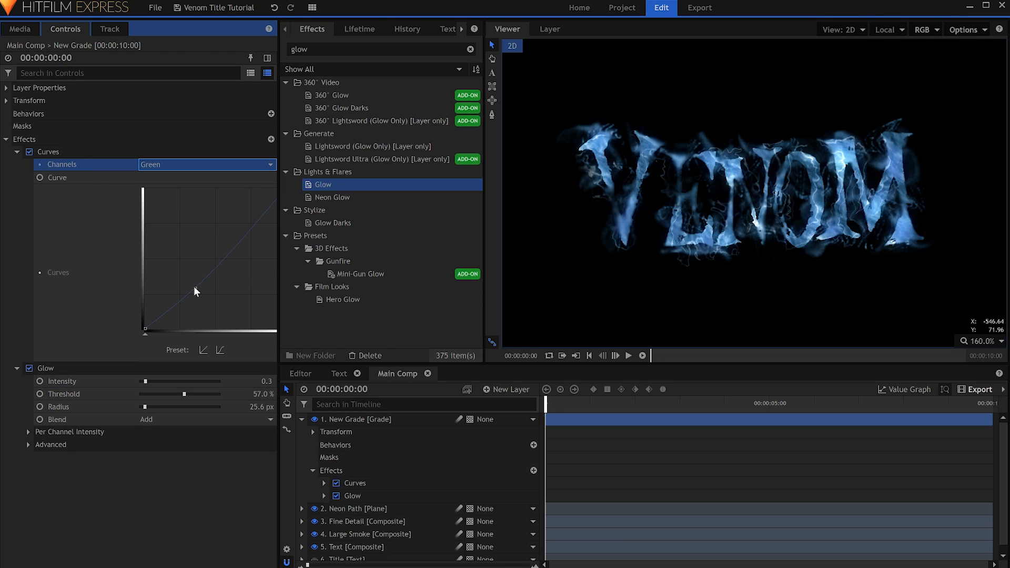
{"action": "left_click_drag", "start_coordinate": [195, 286], "coordinate": [192, 285]}
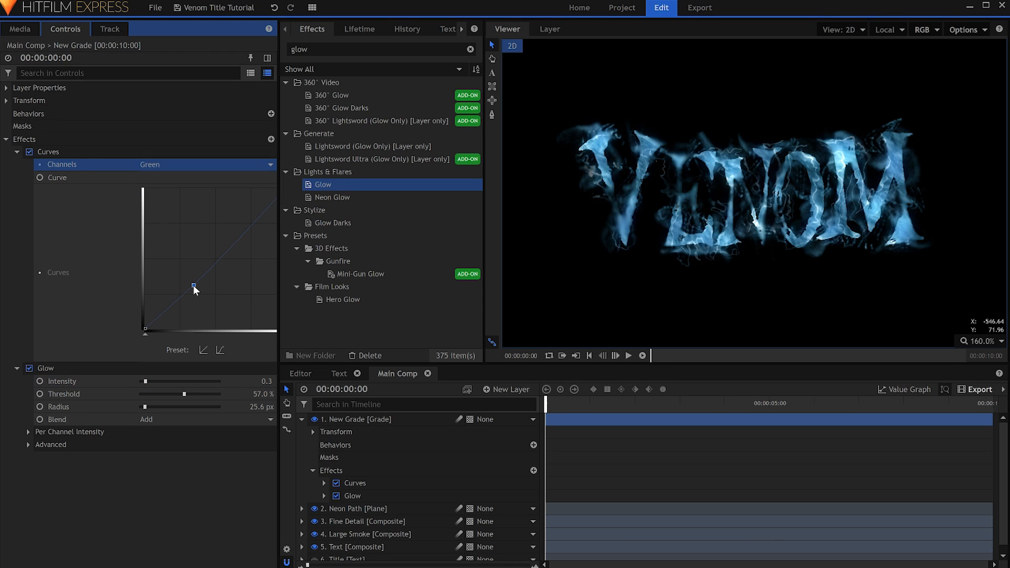
{"action": "left_click", "coordinate": [18, 152]}
{"action": "left_click", "coordinate": [18, 164]}
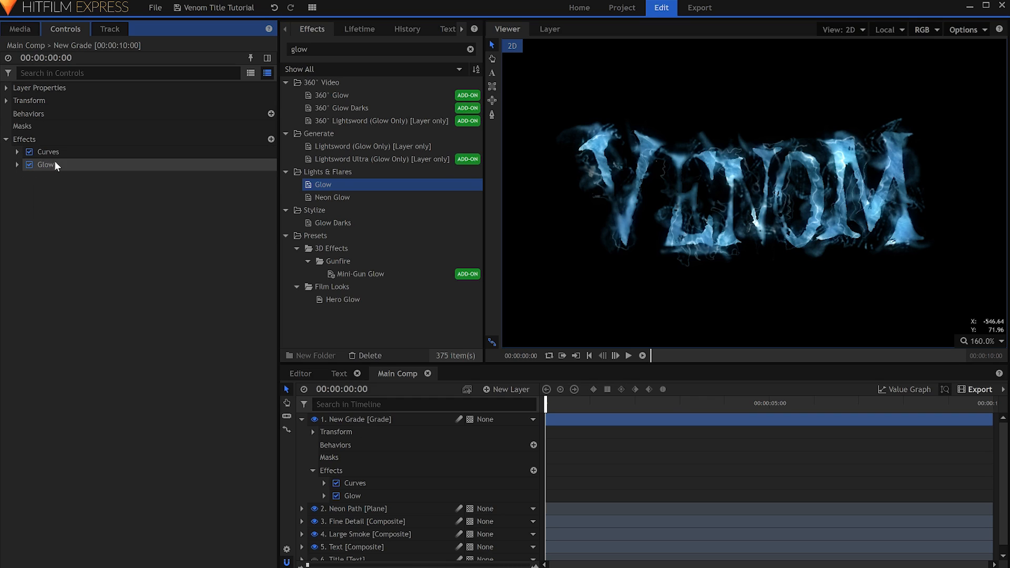
- Duplicate Curves as a reset copy below Glow, and bend the copy's RGB curve upward to brighten the title
{"action": "right_click", "coordinate": [60, 153]}
{"action": "left_click", "coordinate": [79, 197]}
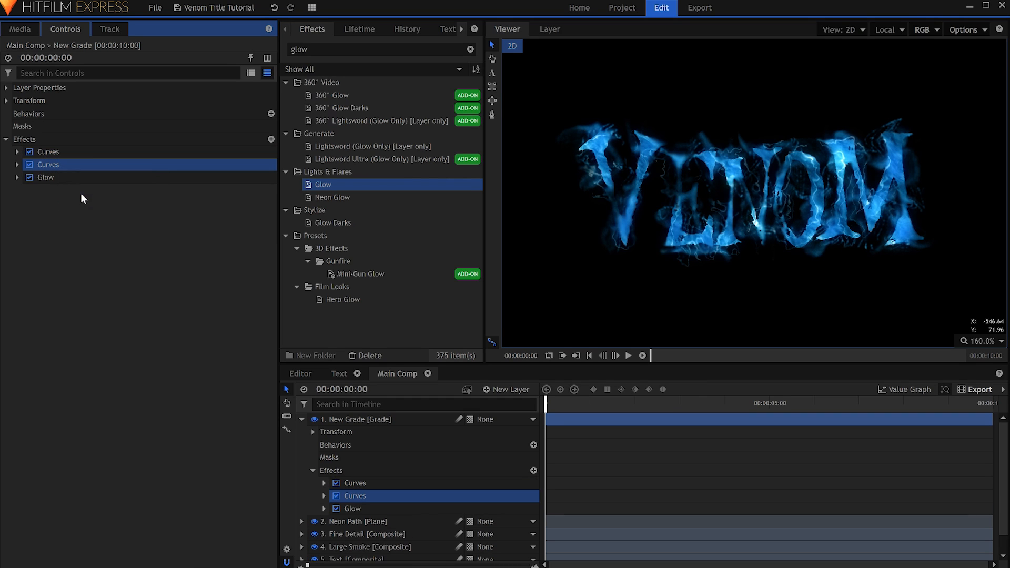
{"action": "right_click", "coordinate": [71, 165]}
{"action": "left_click", "coordinate": [82, 232]}
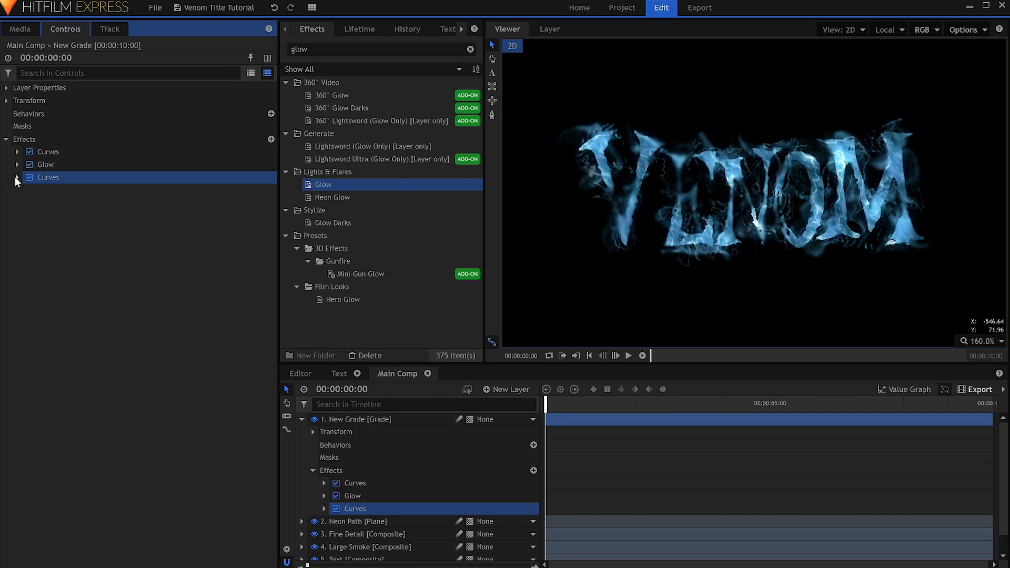
{"action": "left_click", "coordinate": [17, 177]}
{"action": "left_click_drag", "start_coordinate": [216, 281], "coordinate": [220, 255]}
- Apply Hue, Saturation & Lightness to the grade layer below the second Curves effect and set its Master saturation to -46
{"action": "double_click", "coordinate": [310, 50]}
{"action": "type", "text": "sat"}
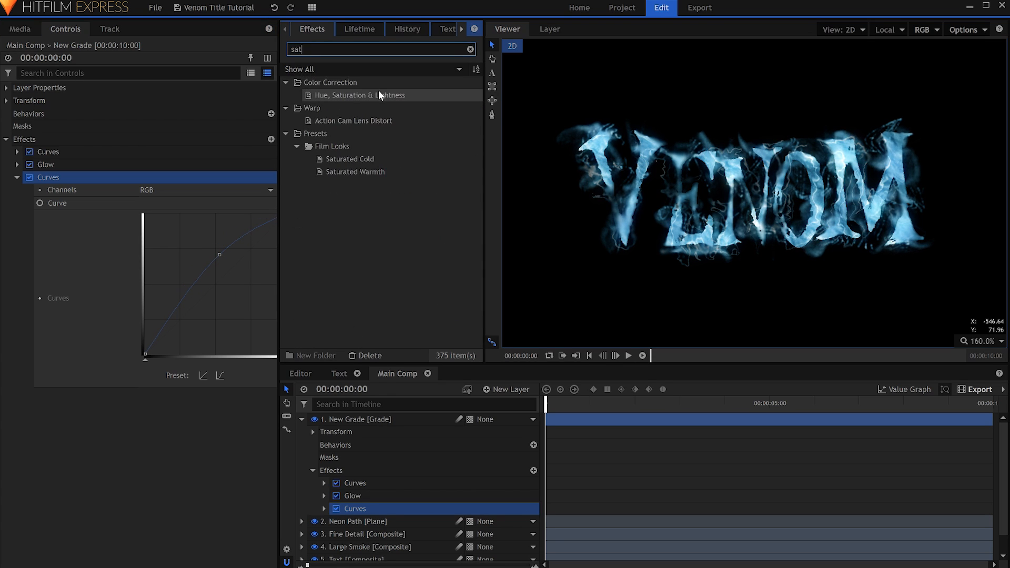
{"action": "left_click_drag", "start_coordinate": [68, 232], "coordinate": [26, 226]}
{"action": "left_click", "coordinate": [17, 176]}
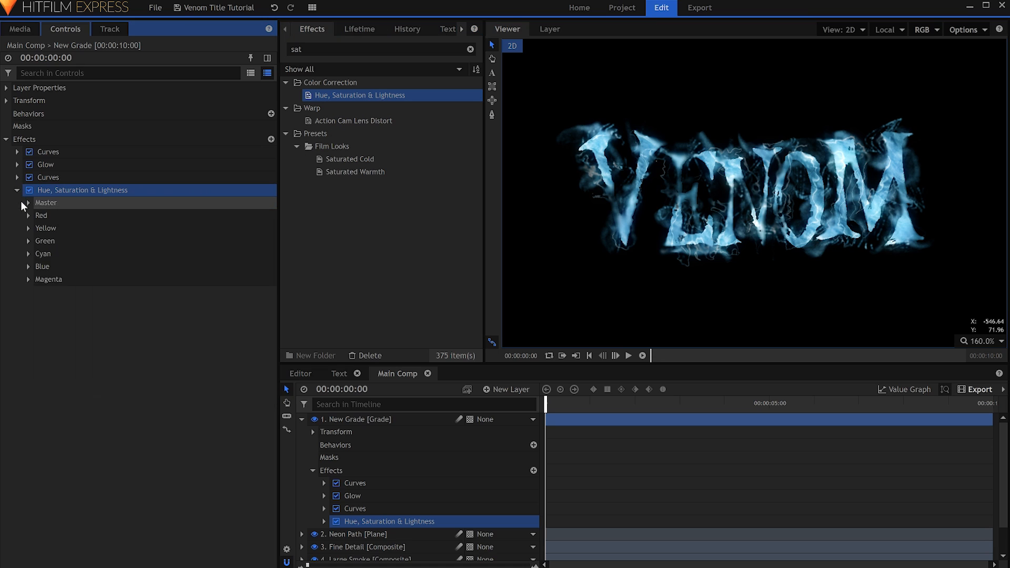
{"action": "left_click", "coordinate": [28, 202]}
{"action": "left_click_drag", "start_coordinate": [180, 228], "coordinate": [164, 231]}
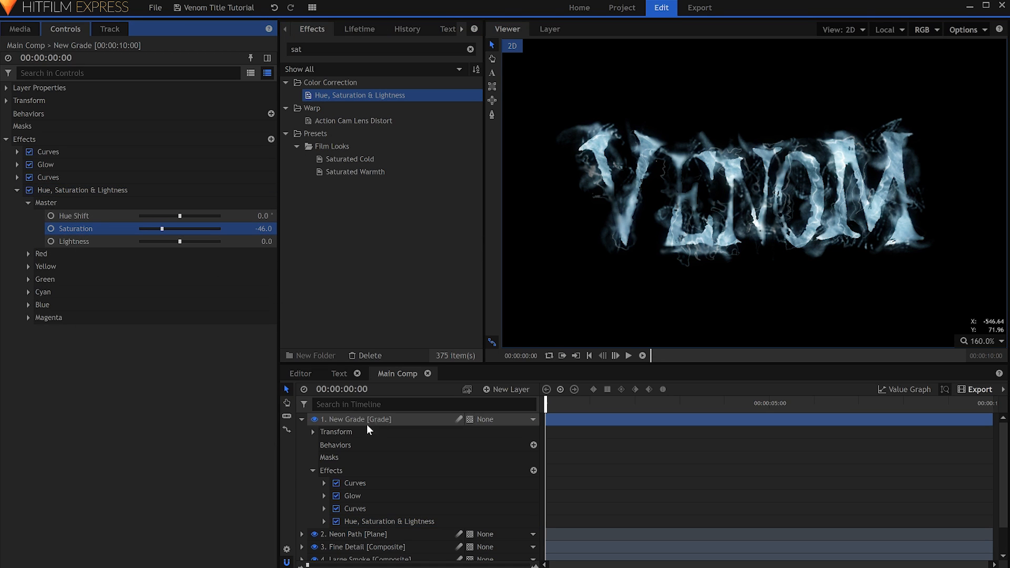
- Collapse the grade layer's properties and play back the graded title animation in the Main Comp
{"action": "left_click", "coordinate": [301, 419]}
{"action": "left_click", "coordinate": [386, 503]}
{"action": "key", "text": "space"}
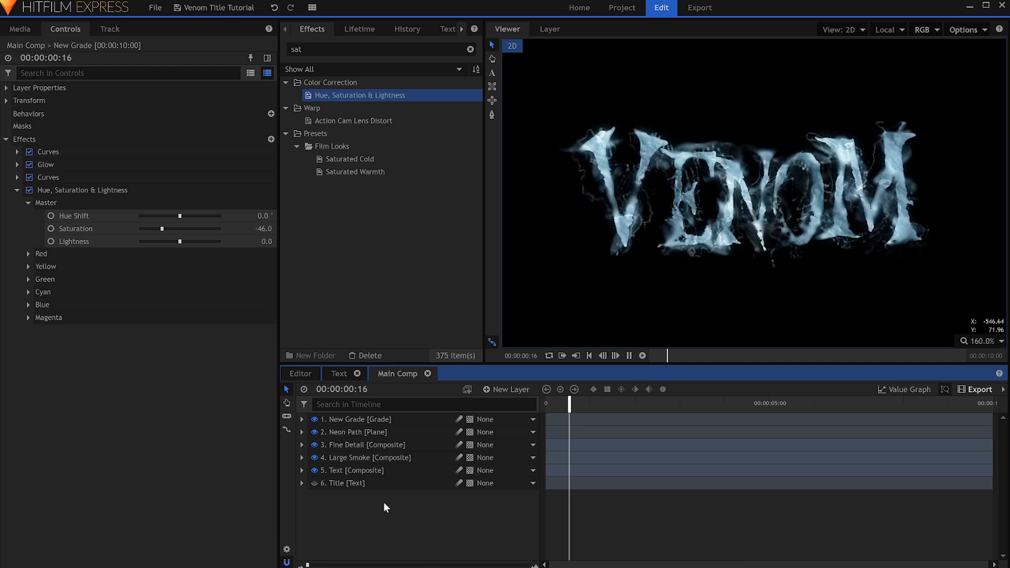
{"action": "key", "text": "space"}
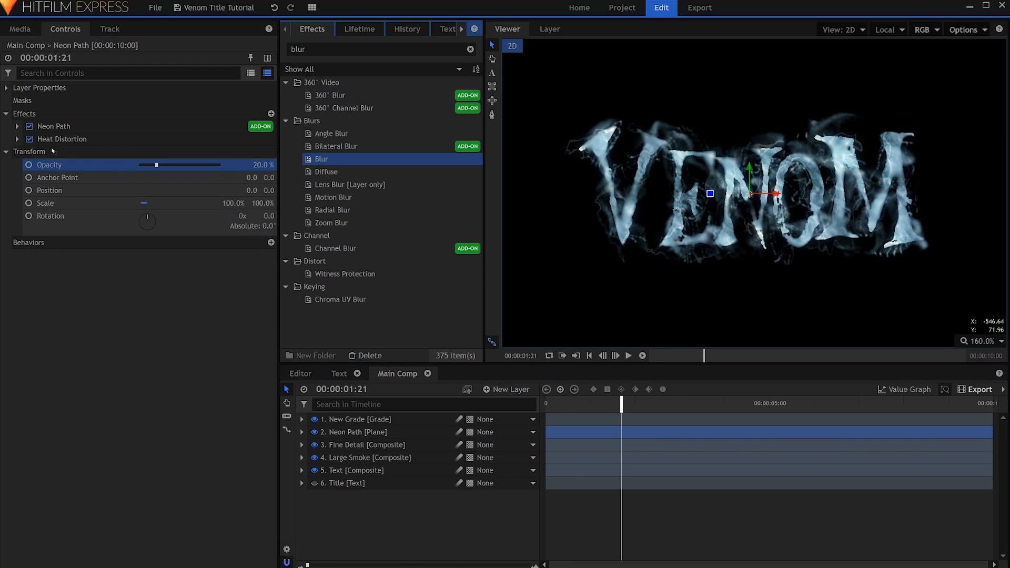
- Apply the Blur effect to the Neon Path plane after Heat Distortion, and set its radius to 1 px
{"action": "left_click", "coordinate": [16, 150]}
{"action": "left_click", "coordinate": [17, 151]}
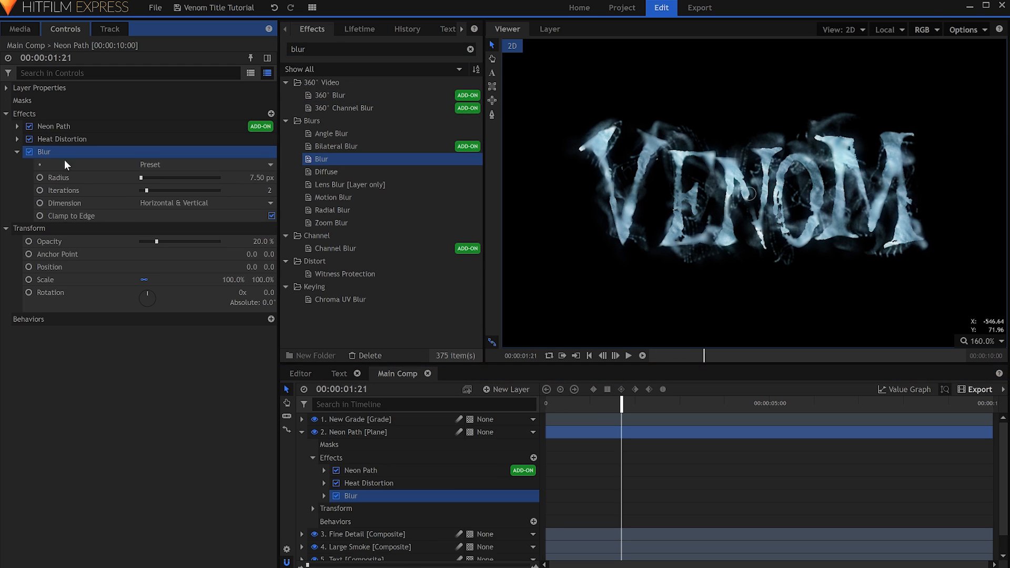
{"action": "type", "text": "1"}
{"action": "key", "text": "Return"}
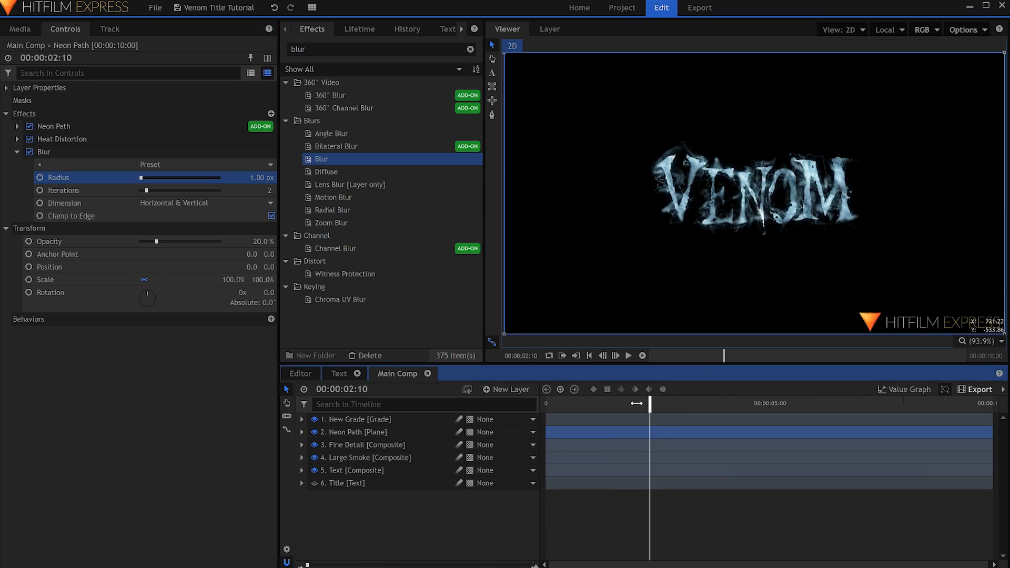
{"action": "left_click_drag", "start_coordinate": [660, 403], "coordinate": [606, 403]}
- Replace the VENOM text in the Text composite with HITFILM and return to the Main Comp
{"action": "left_click", "coordinate": [339, 373]}
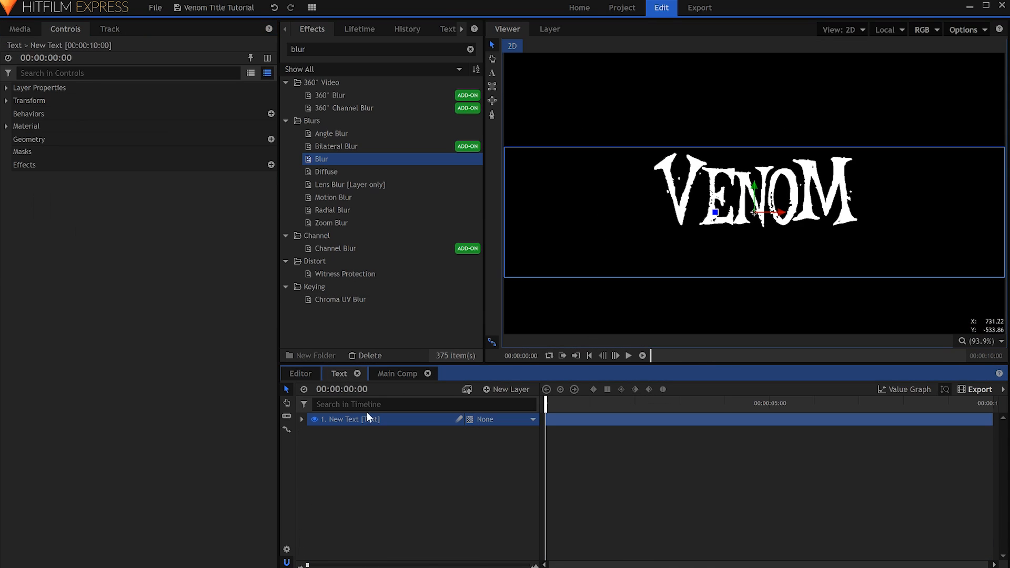
{"action": "left_click", "coordinate": [493, 74]}
{"action": "left_click_drag", "start_coordinate": [655, 189], "coordinate": [856, 219]}
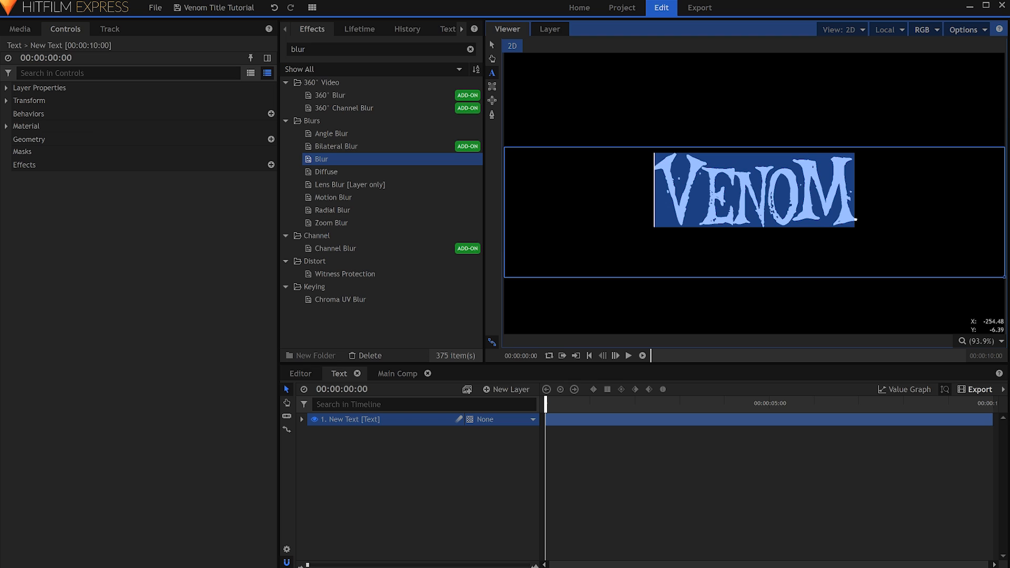
{"action": "type", "text": "HITFILM"}
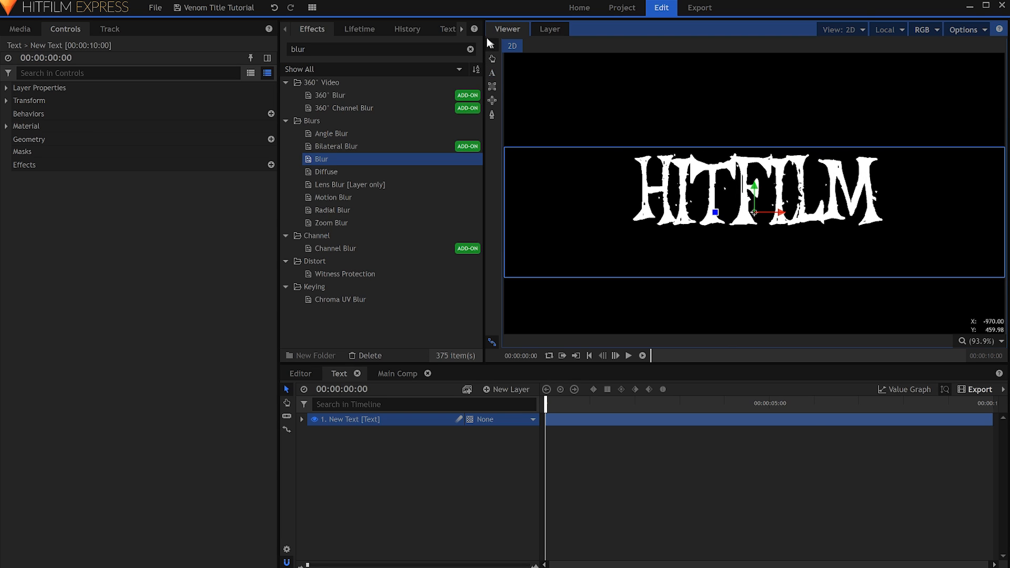
{"action": "left_click", "coordinate": [402, 376]}
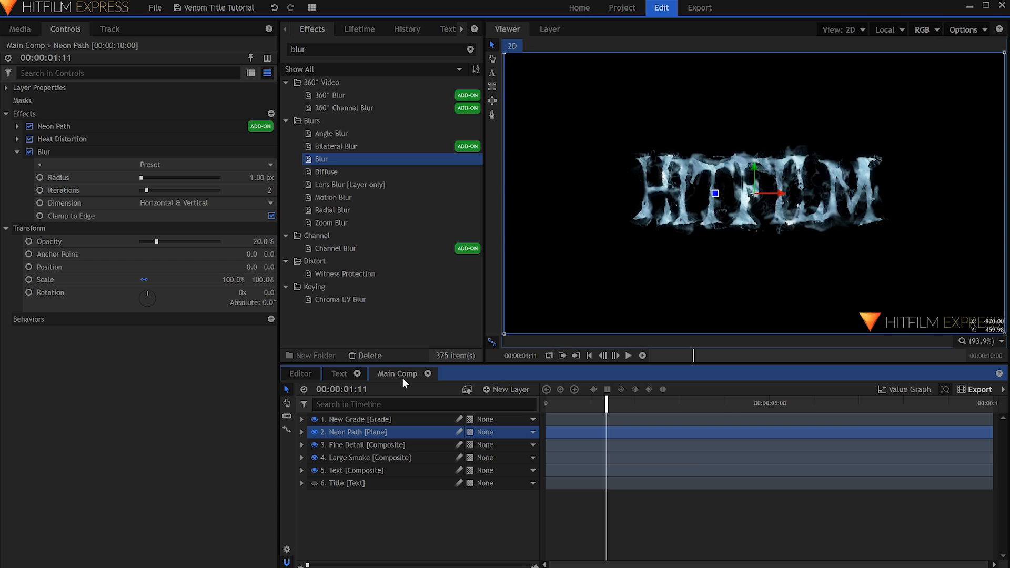
- Open the hidden Title layer's text in the Main Comp for editing, and deselect the layer
{"action": "left_click", "coordinate": [405, 480]}
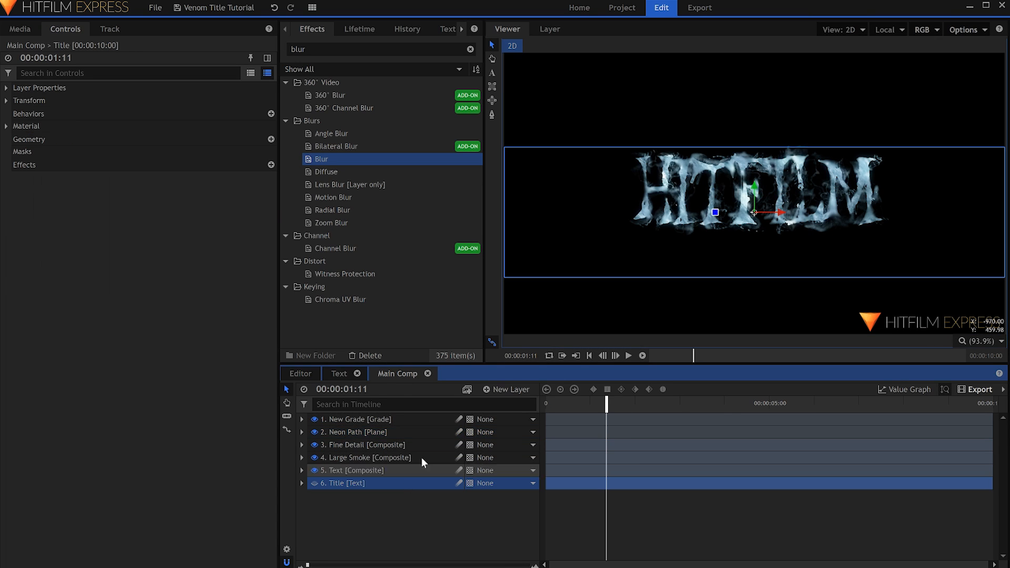
{"action": "left_click", "coordinate": [493, 73]}
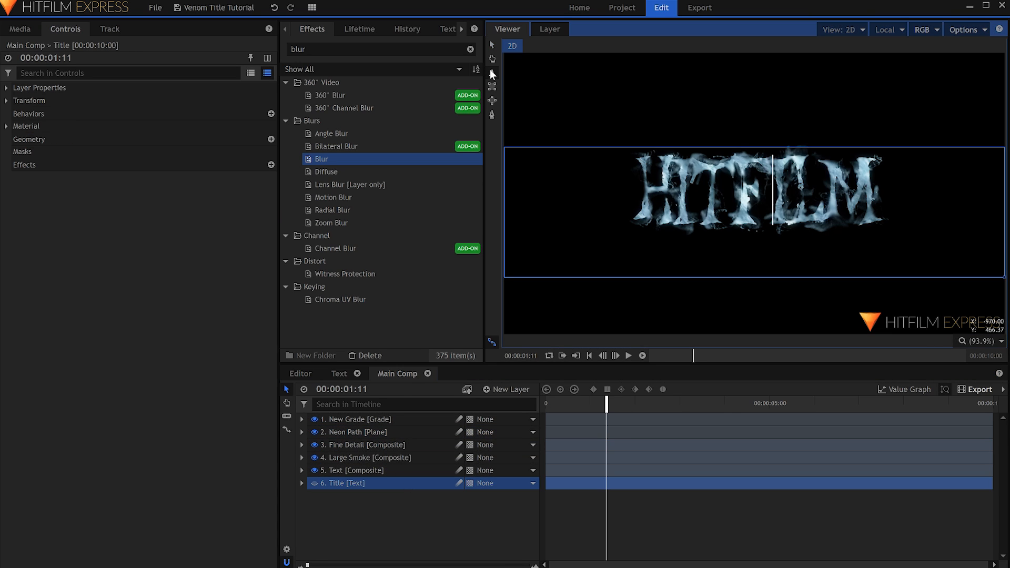
{"action": "key", "text": "End"}
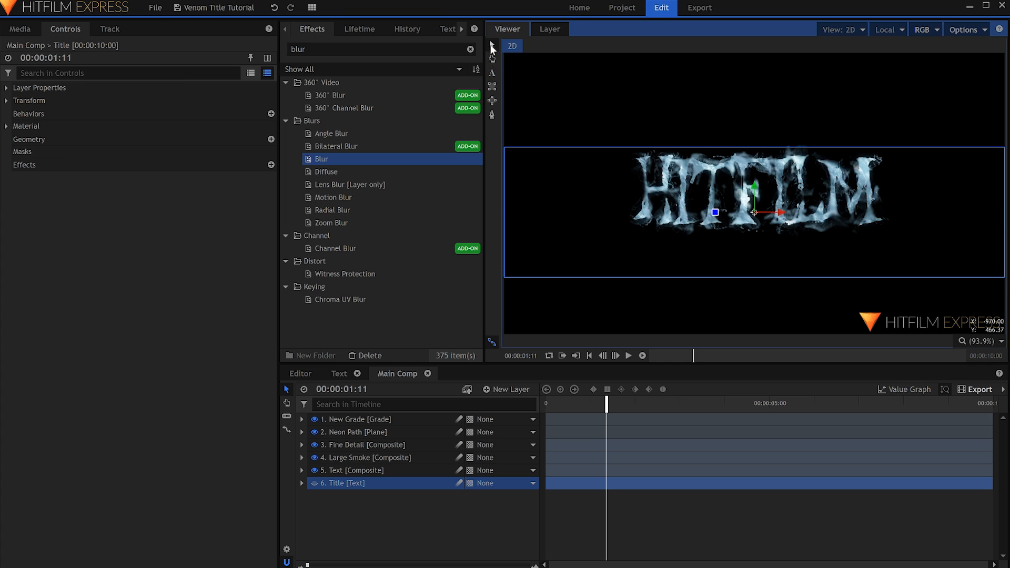
{"action": "left_click", "coordinate": [509, 503]}
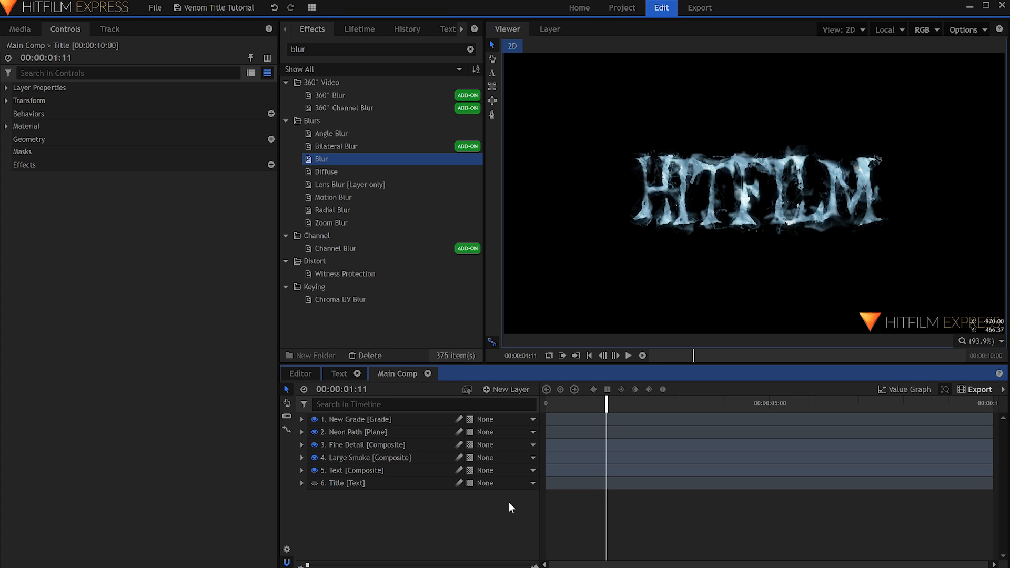